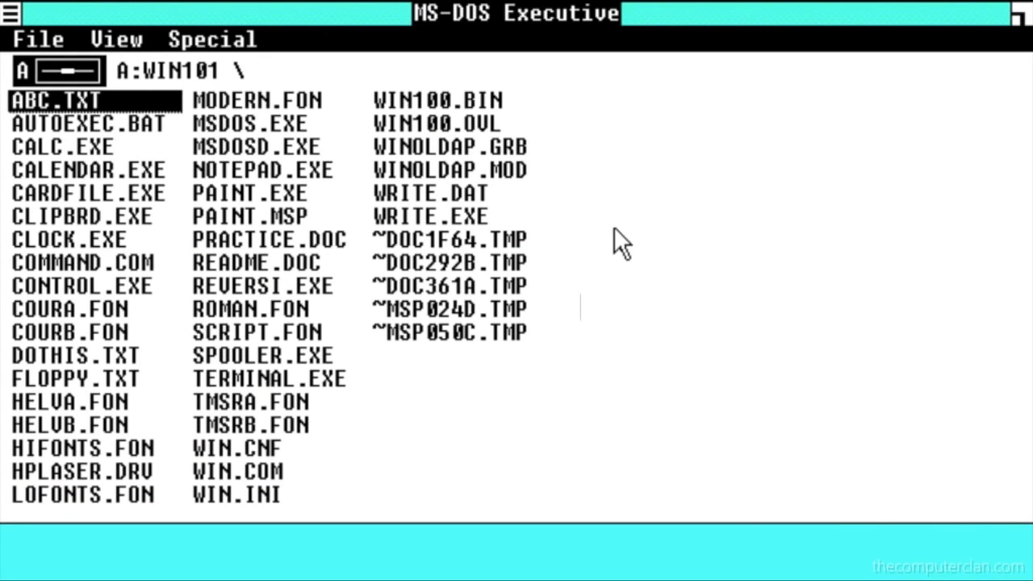
View the version information for MS-DOS Executive and dismiss it.
{"action": "left_click", "coordinate": [10, 12]}
{"action": "left_click", "coordinate": [46, 190]}
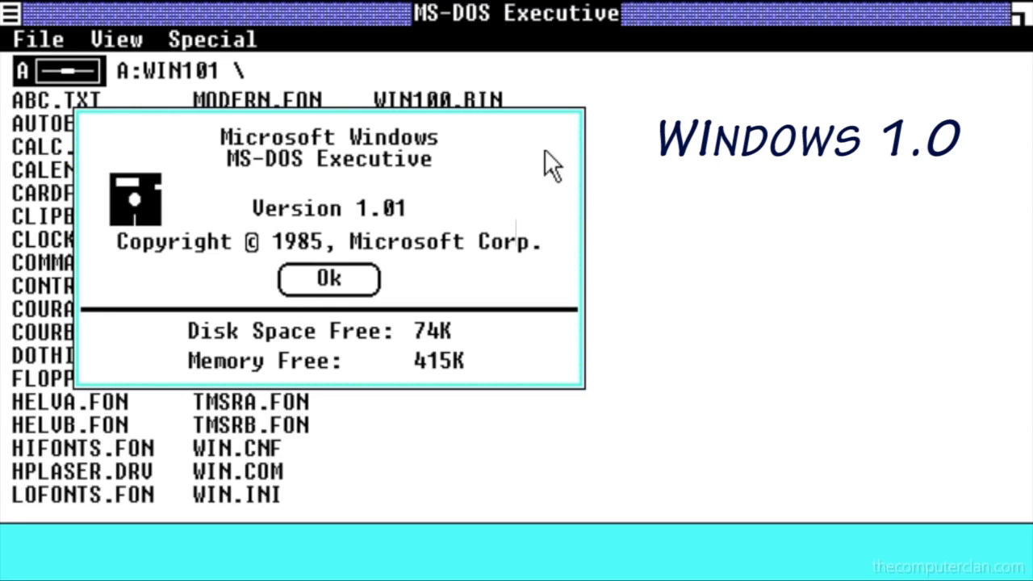
{"action": "left_click", "coordinate": [339, 276]}
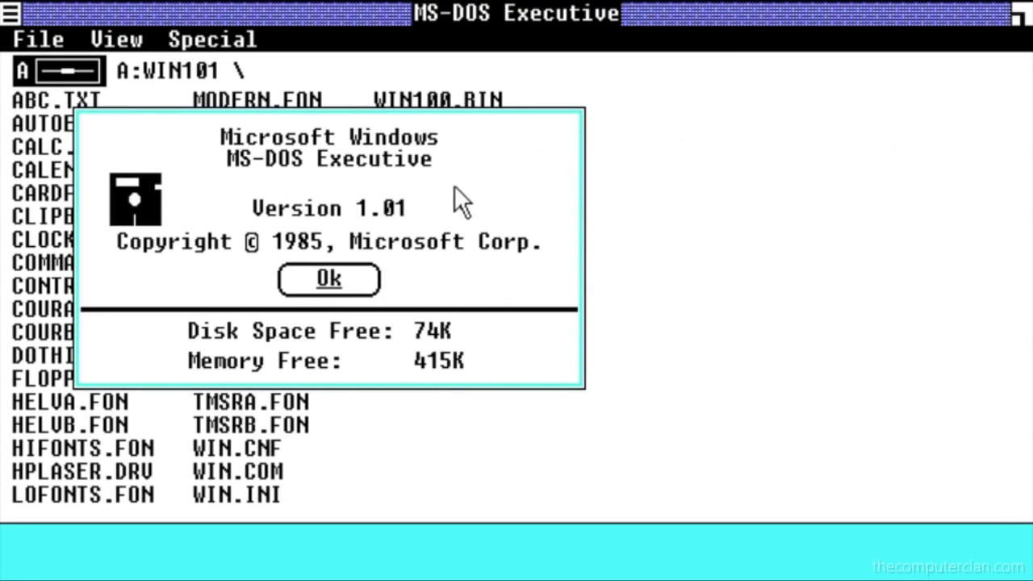
{"action": "left_click", "coordinate": [308, 277]}
{"action": "key", "text": "alt+f"}
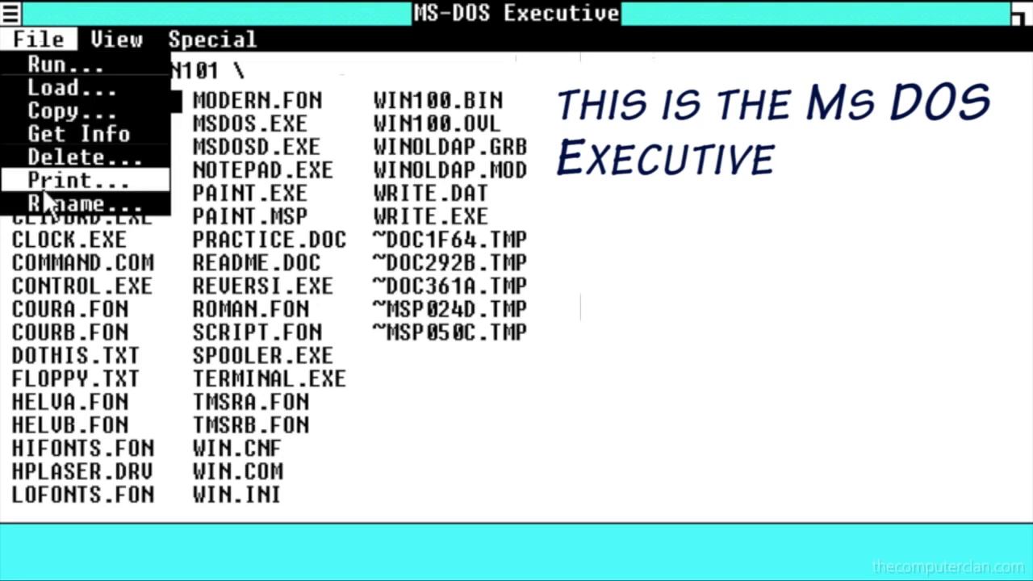
{"action": "key", "text": "Right"}
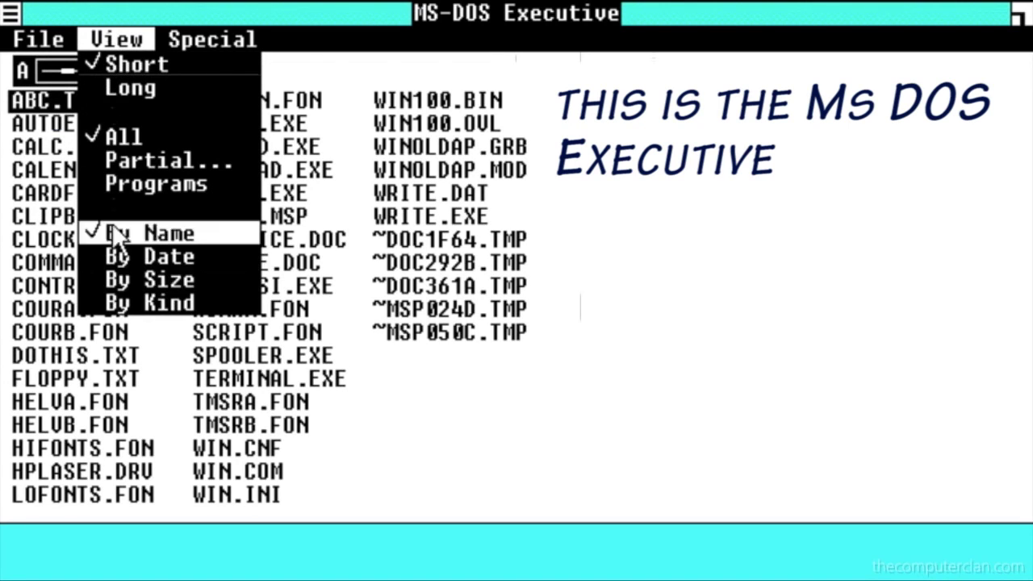
{"action": "left_click", "coordinate": [212, 39]}
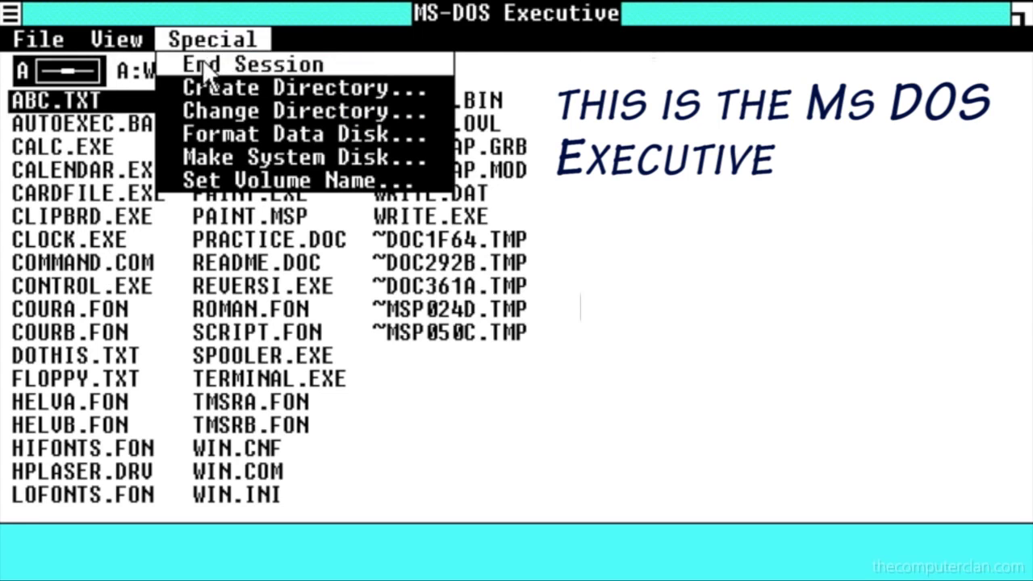
Switch the file listing to the long format and look further down the list of files.
{"action": "left_click", "coordinate": [99, 41]}
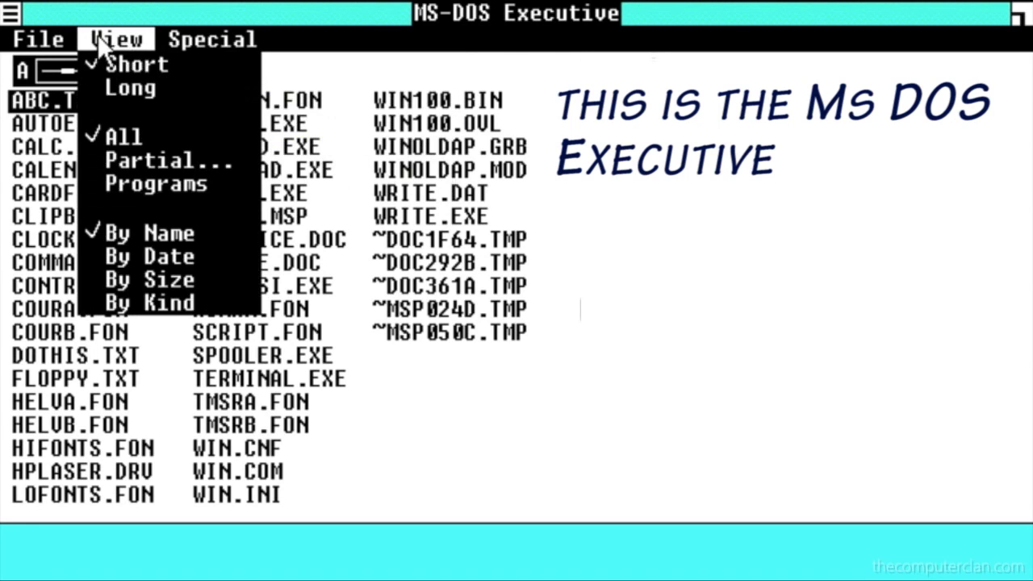
{"action": "left_click", "coordinate": [100, 87]}
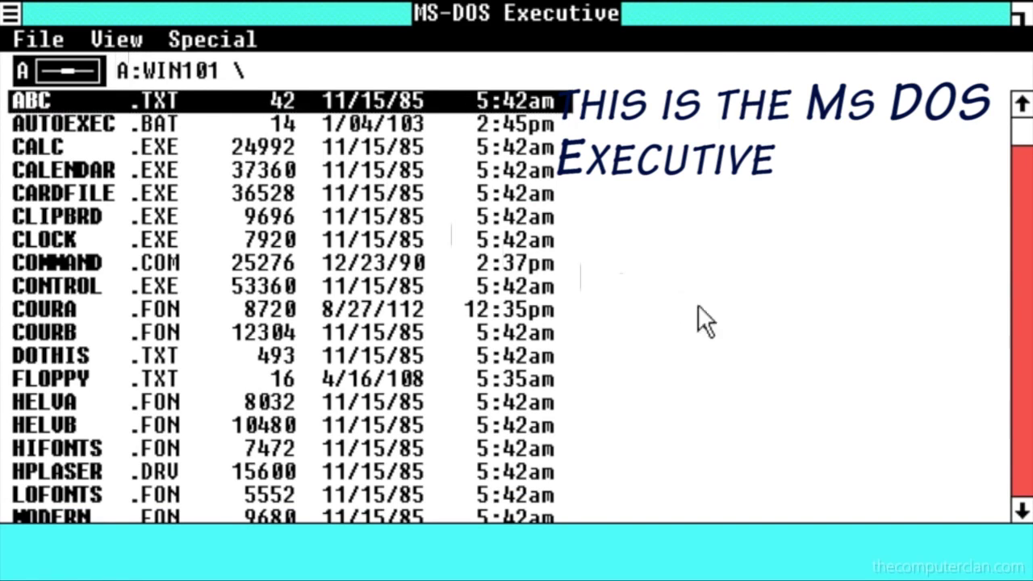
{"action": "left_click", "coordinate": [1022, 511]}
{"action": "left_click", "coordinate": [1021, 511]}
{"action": "left_click", "coordinate": [1021, 511]}
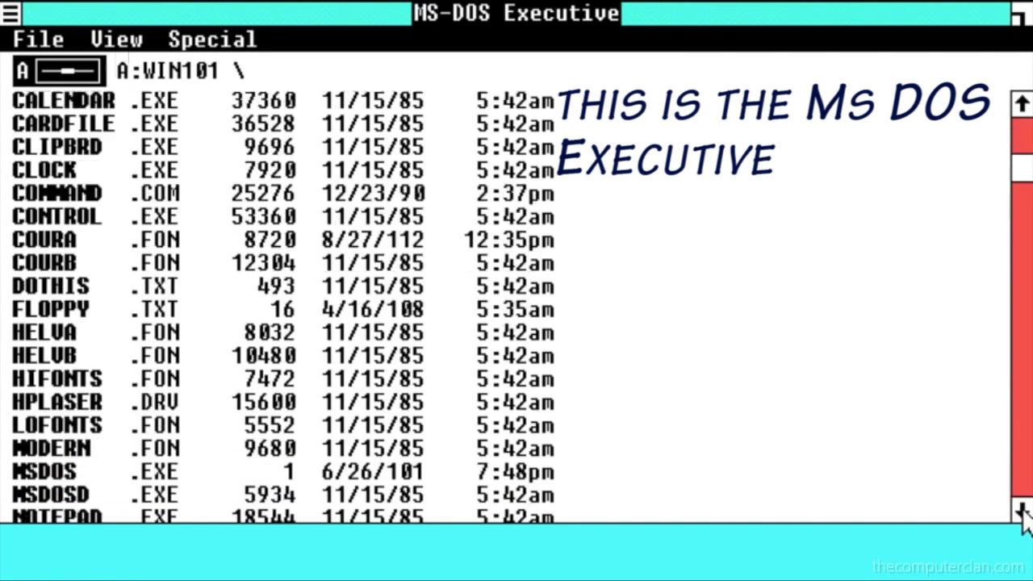
{"action": "left_click", "coordinate": [1021, 510]}
{"action": "left_click", "coordinate": [1021, 511]}
{"action": "left_click", "coordinate": [1022, 511]}
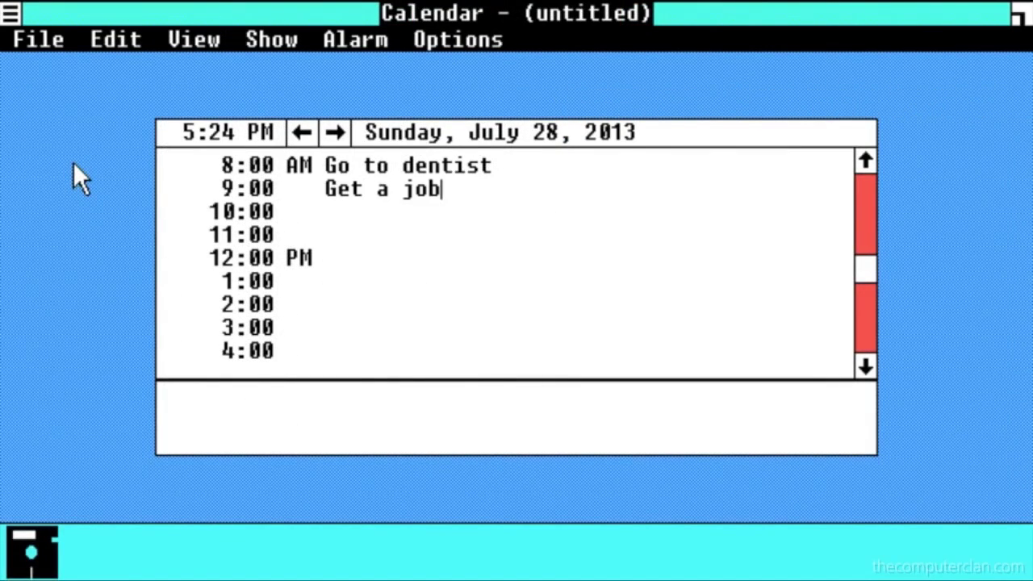
In Calendar, add Make money at 10:00, Buy a newer computer at 11:00, Upgrade to Windows 8 at 12:00 PM and Lunch at 1:00.
{"action": "type", "text": "Make money"}
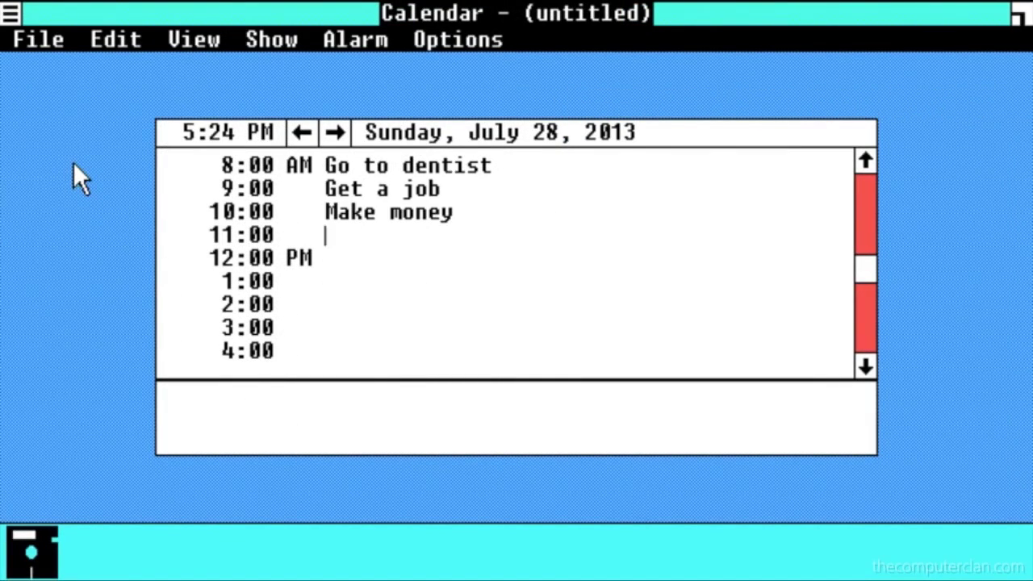
{"action": "type", "text": " computer"}
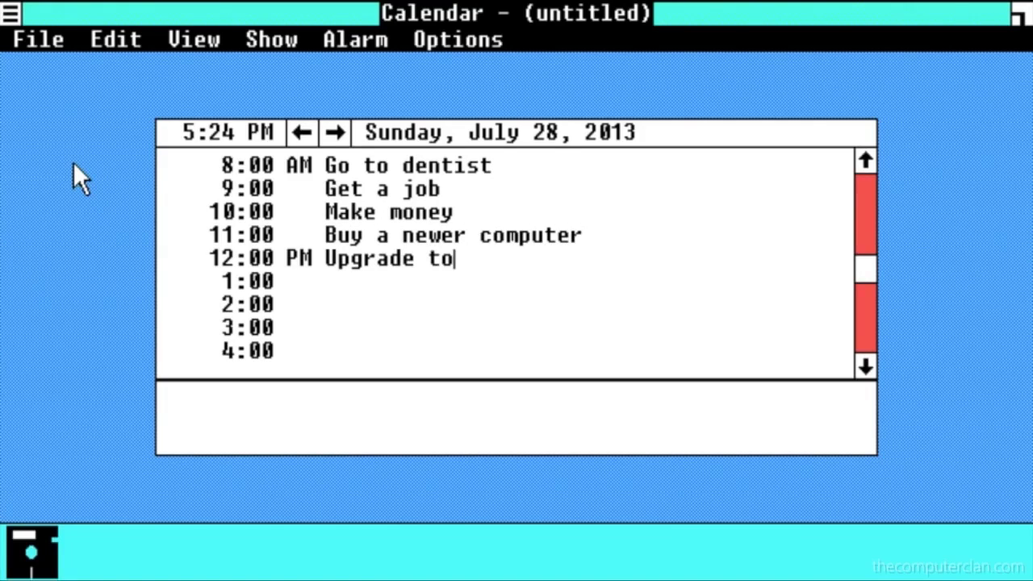
{"action": "type", "text": " Windows 8"}
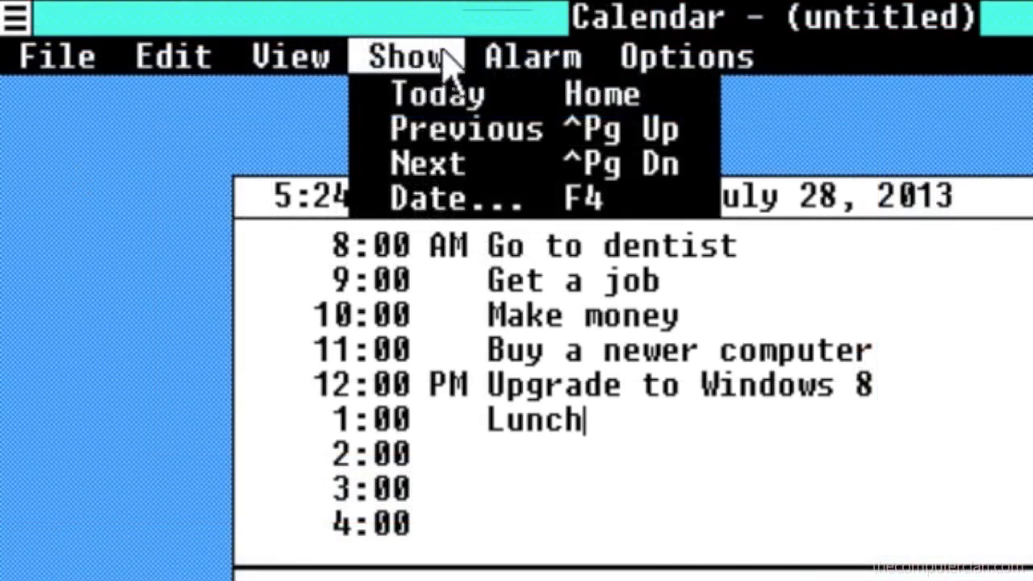
Try turning off the alarm sound in the calendar's alarm controls and cancel the change.
{"action": "left_click_drag", "start_coordinate": [303, 44], "coordinate": [363, 82]}
{"action": "left_click_drag", "start_coordinate": [557, 133], "coordinate": [550, 137]}
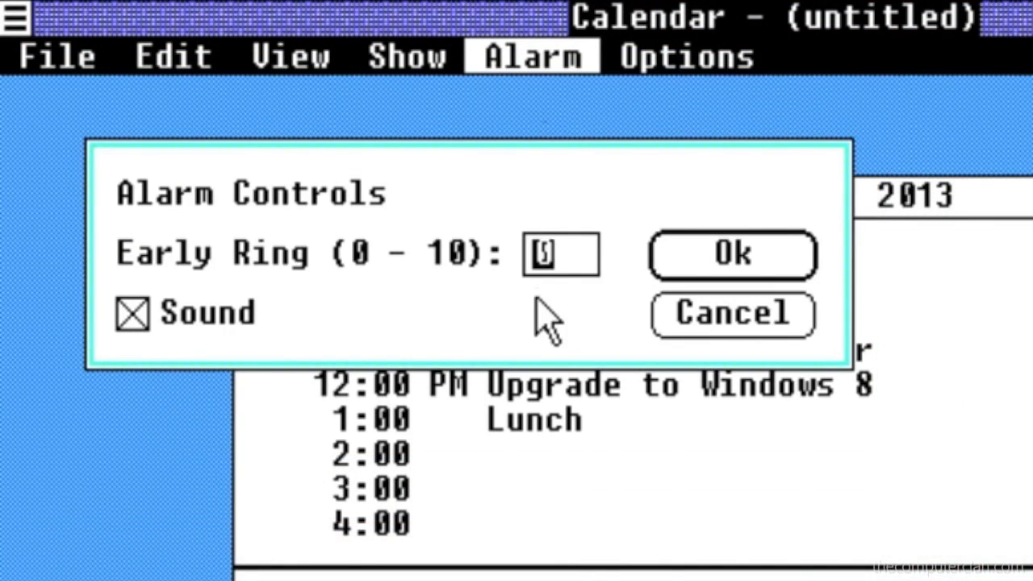
{"action": "left_click", "coordinate": [132, 313]}
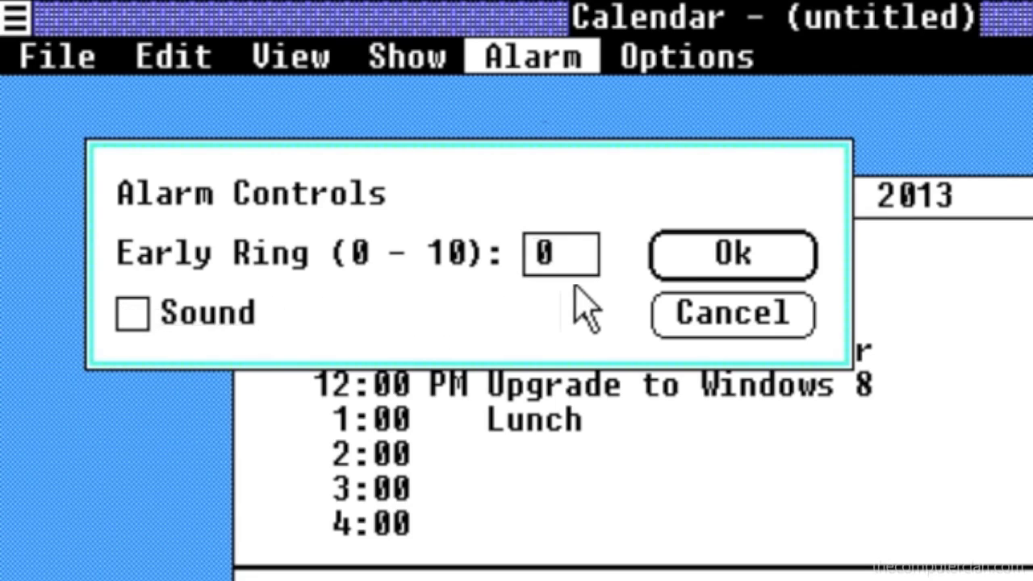
{"action": "left_click", "coordinate": [777, 311]}
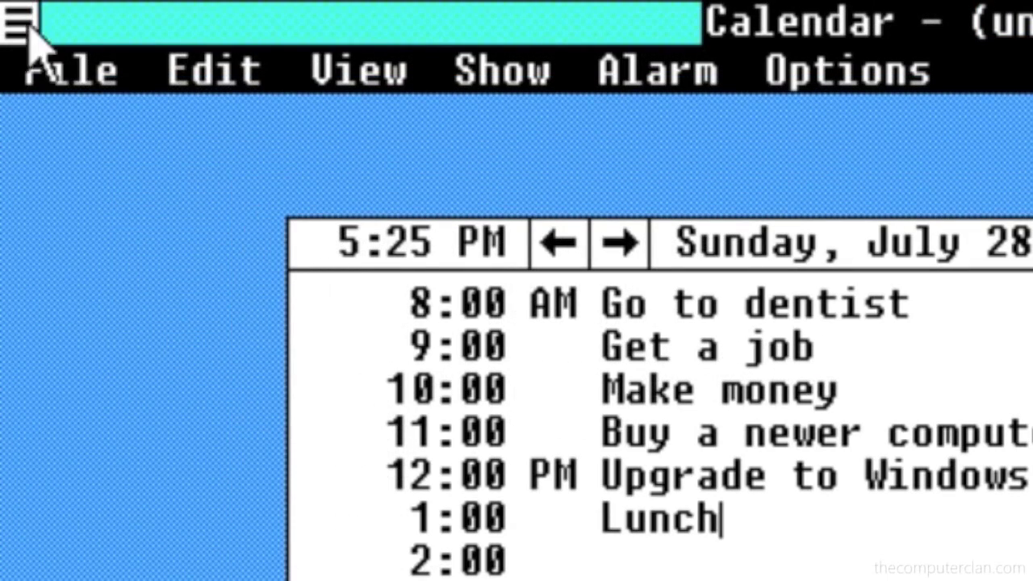
Shrink Calendar to an icon beside the floppy disk icon and reopen MS-DOS Executive.
{"action": "left_click", "coordinate": [21, 24]}
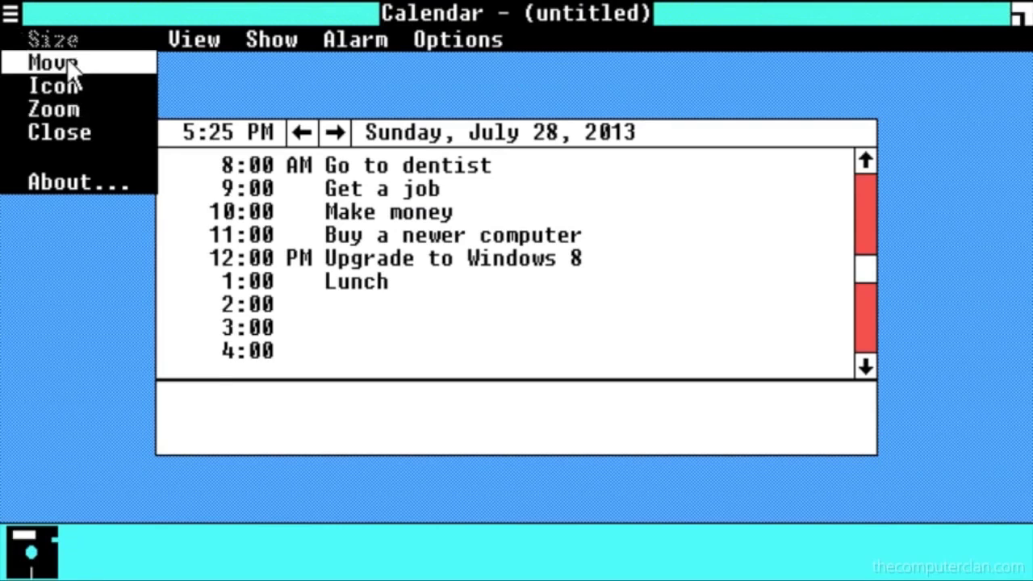
{"action": "left_click", "coordinate": [97, 113]}
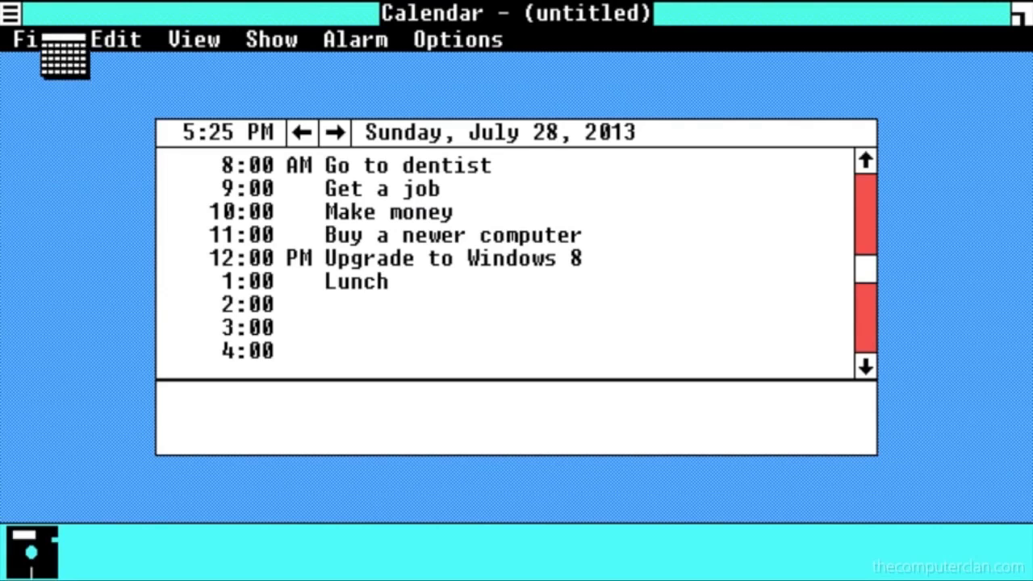
{"action": "left_click", "coordinate": [103, 545]}
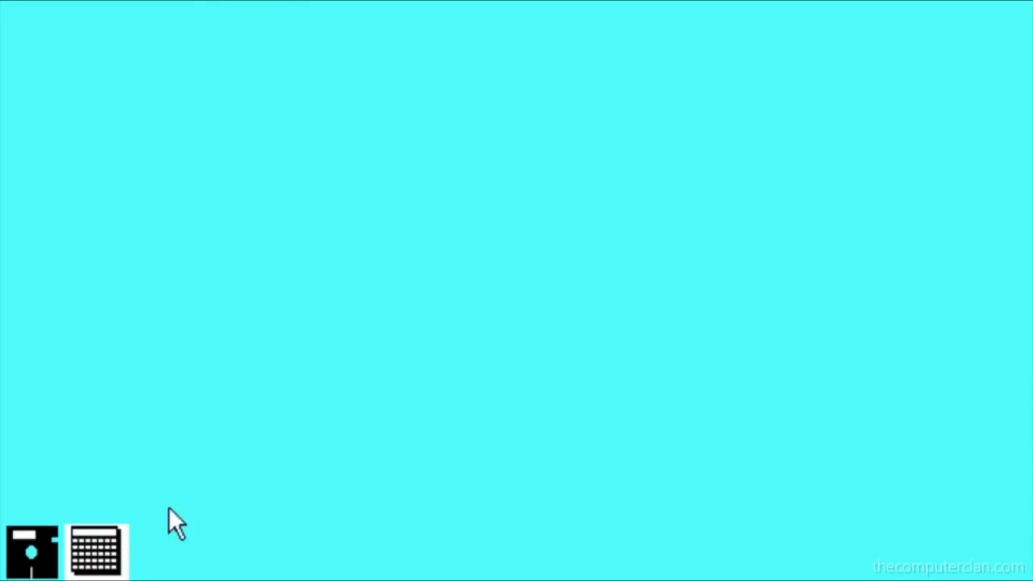
{"action": "double_click", "coordinate": [32, 549]}
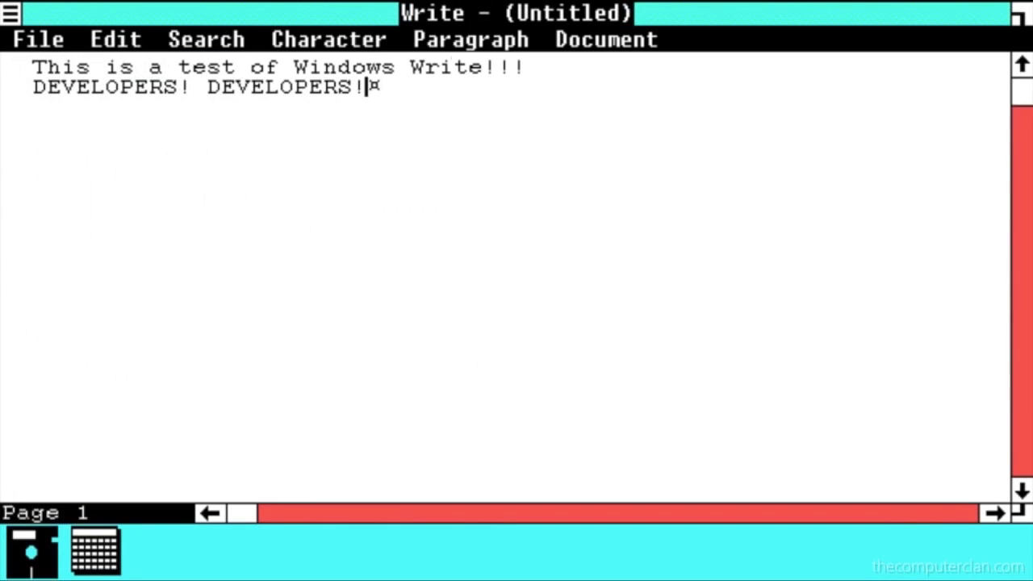
In Write, enter "DEVELOPERS! DEVELOPERS! DEVELOPERS!" on the line below the test sentence.
{"action": "type", "text": "DEVELOPERS! DEVELOPERS! DEVELOPERS!"}
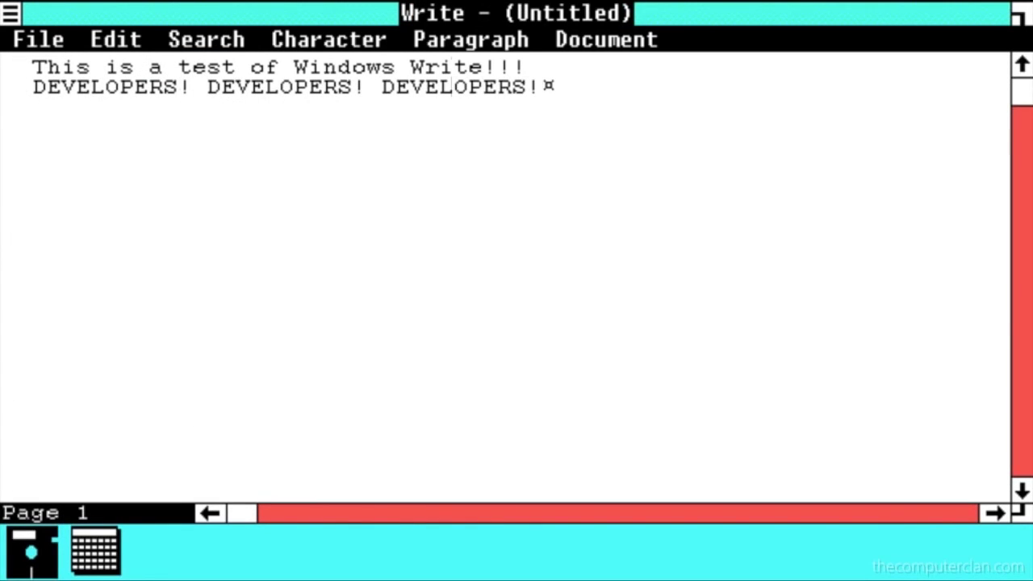
Try setting the document's print options to draft quality and cancel printing.
{"action": "left_click", "coordinate": [44, 41]}
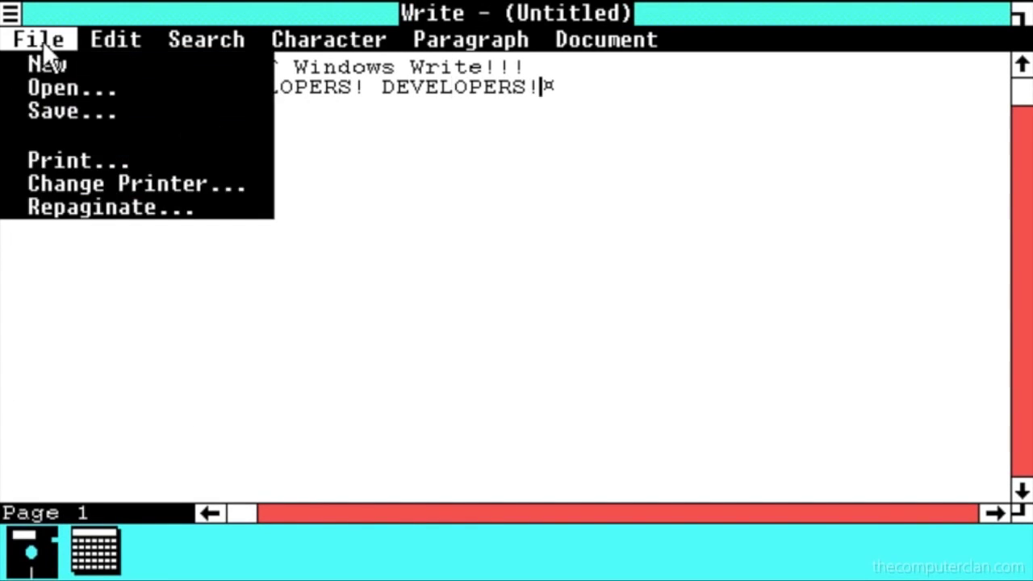
{"action": "left_click", "coordinate": [43, 155]}
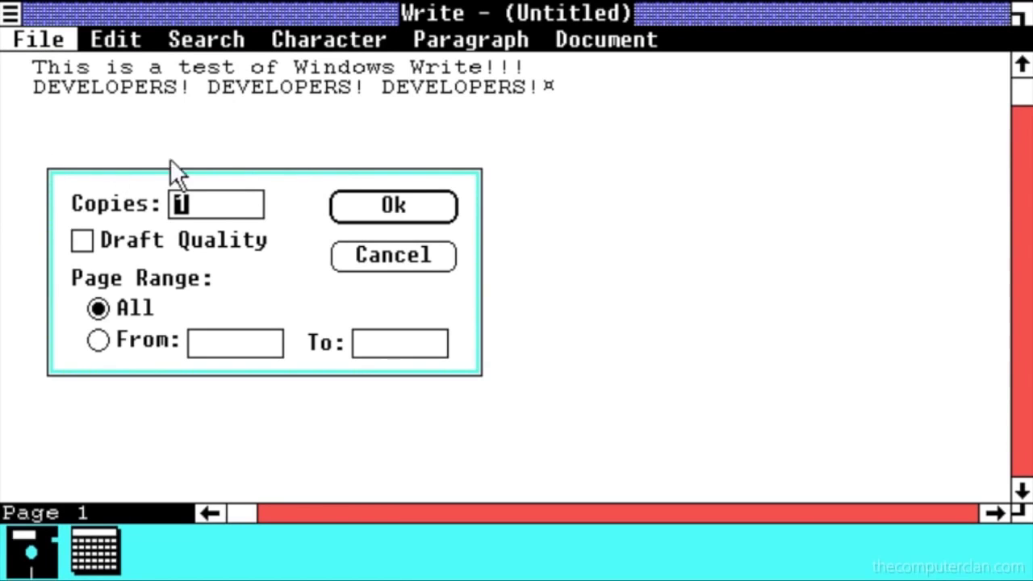
{"action": "left_click", "coordinate": [130, 242]}
{"action": "left_click", "coordinate": [411, 264]}
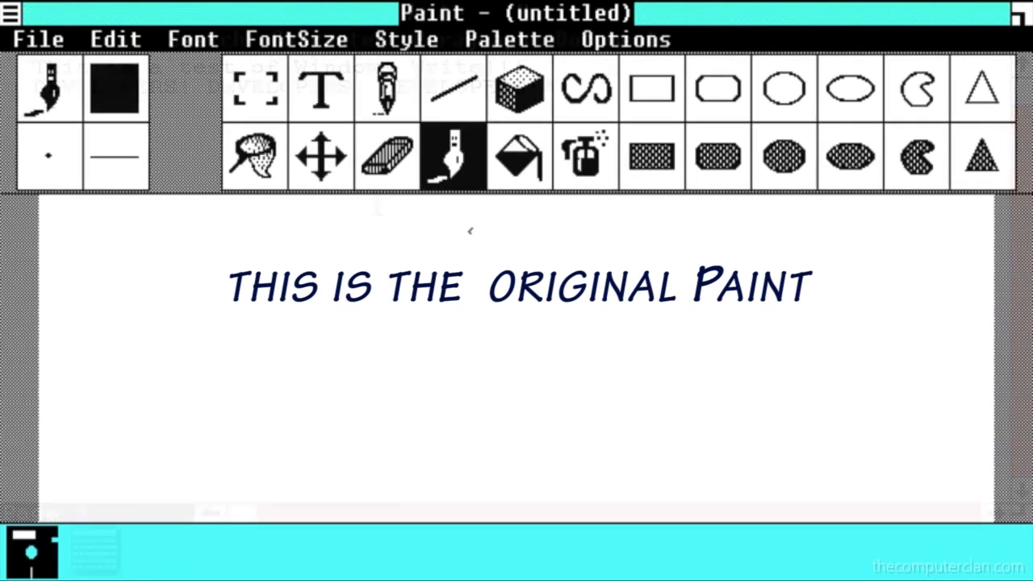
In Paint, draw several freehand strokes across the blank canvas with the brush.
{"action": "left_click_drag", "start_coordinate": [469, 231], "coordinate": [488, 260]}
{"action": "left_click_drag", "start_coordinate": [452, 351], "coordinate": [517, 355]}
{"action": "left_click_drag", "start_coordinate": [601, 349], "coordinate": [982, 311]}
{"action": "left_click", "coordinate": [652, 156]}
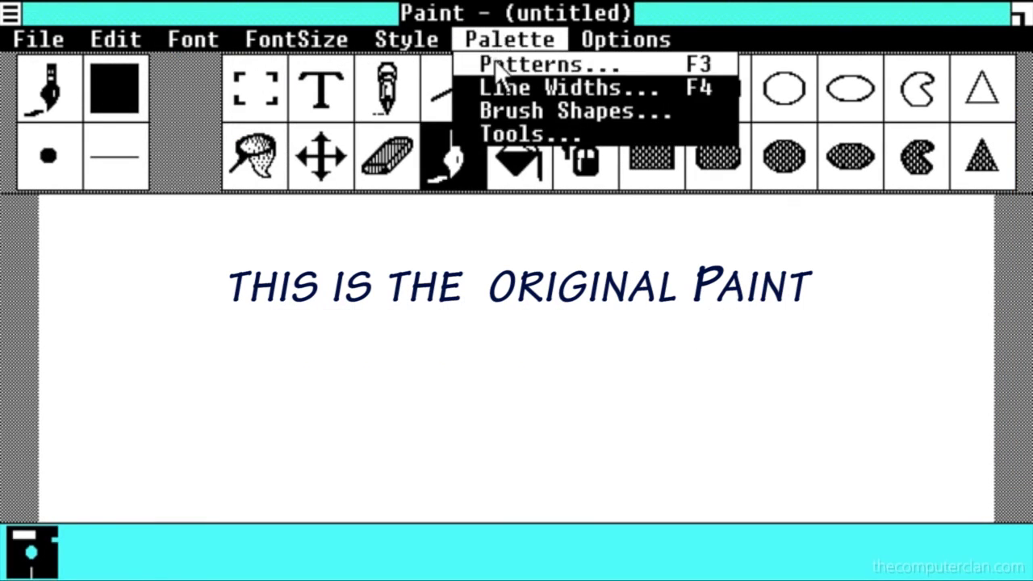
Change the brush shape to a forward-slanting line and paint a stroke down the middle of the canvas.
{"action": "left_click", "coordinate": [494, 110]}
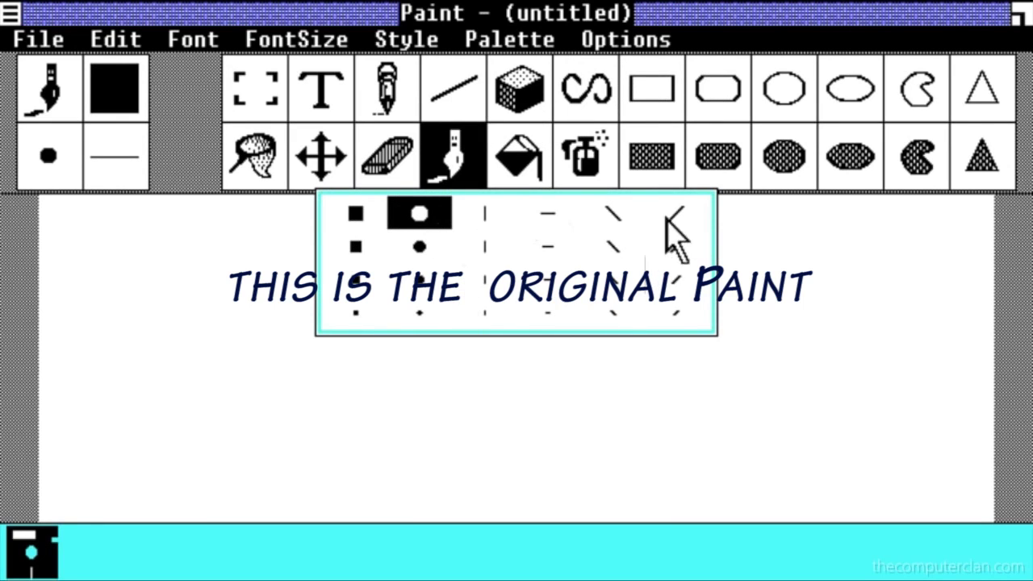
{"action": "left_click", "coordinate": [673, 238]}
{"action": "mouse_move", "coordinate": [594, 240]}
{"action": "left_mouse_down"}
{"action": "mouse_move", "coordinate": [535, 242]}
{"action": "mouse_move", "coordinate": [657, 369]}
{"action": "mouse_move", "coordinate": [542, 415]}
{"action": "left_mouse_up"}
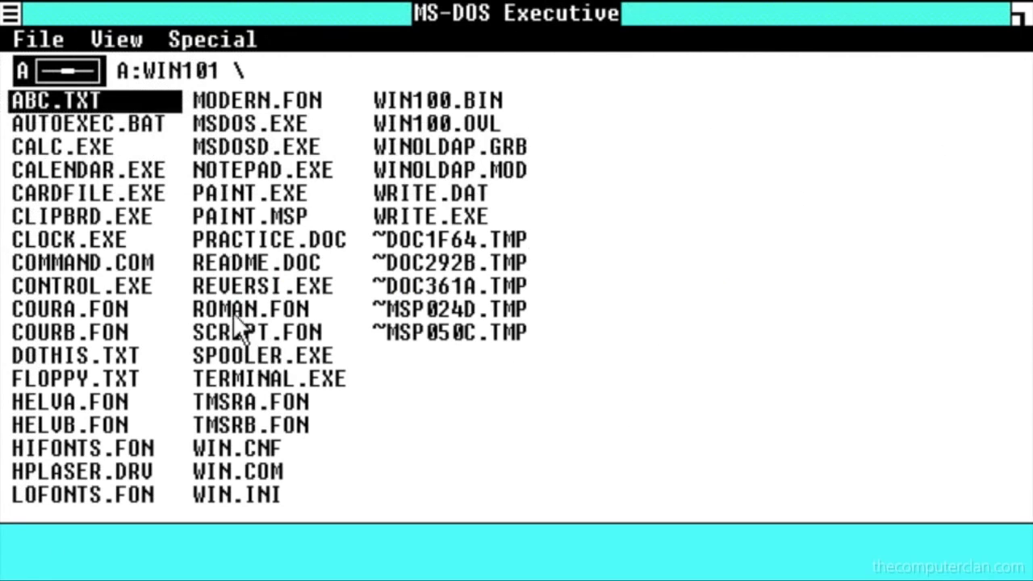
Launch REVERSI.EXE and place pieces in row 5, column 3 and in row 6, column 4.
{"action": "double_click", "coordinate": [233, 285]}
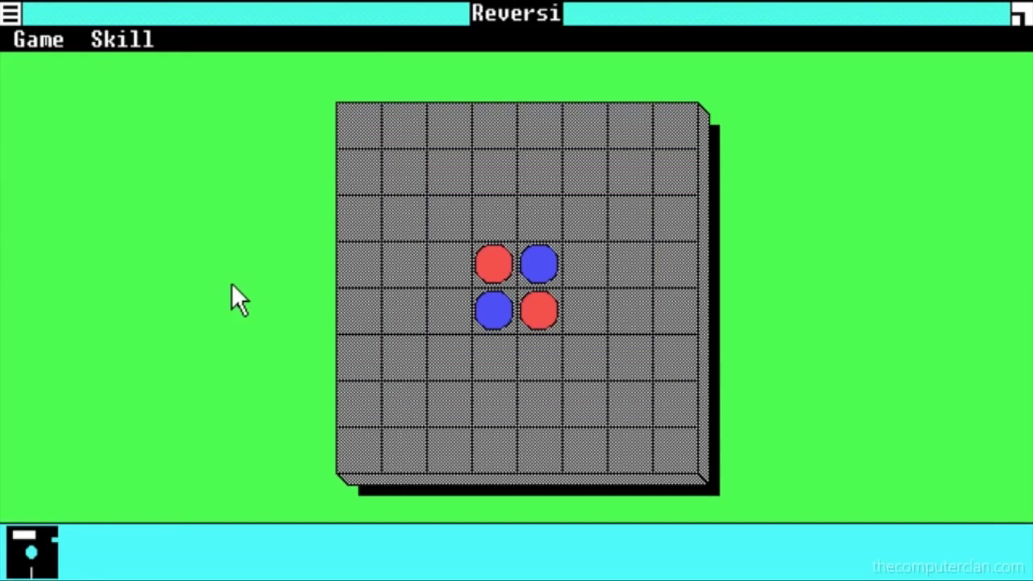
{"action": "left_click", "coordinate": [440, 298]}
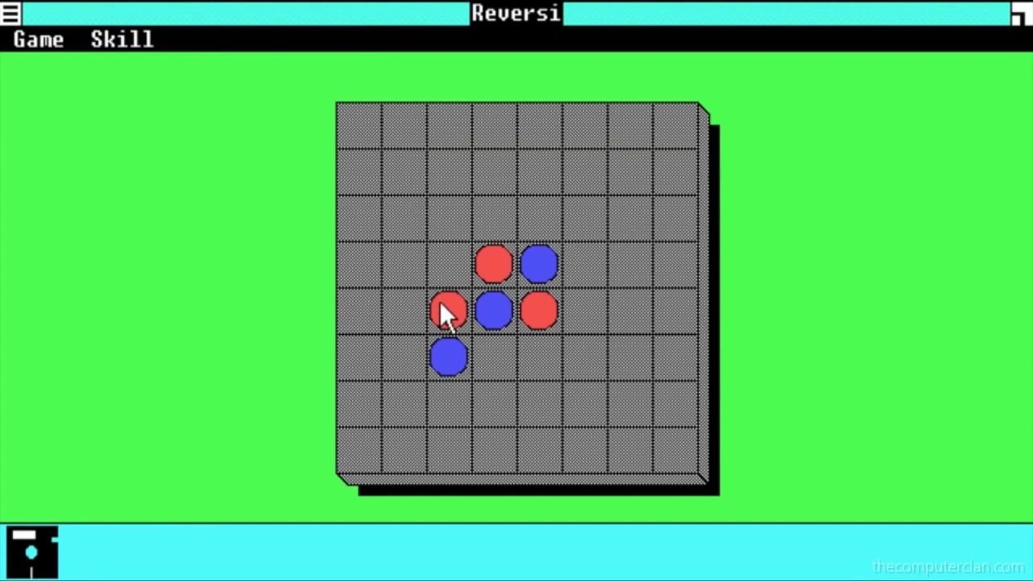
{"action": "left_click", "coordinate": [484, 351]}
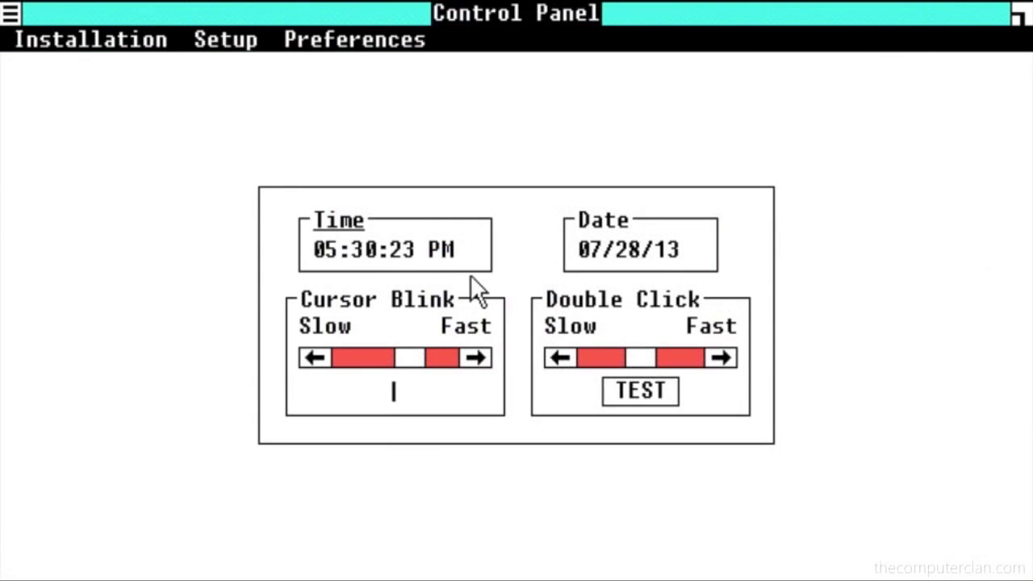
In Control Panel, open the screen color settings and select Window Frame as the element to recolor.
{"action": "left_click", "coordinate": [343, 40]}
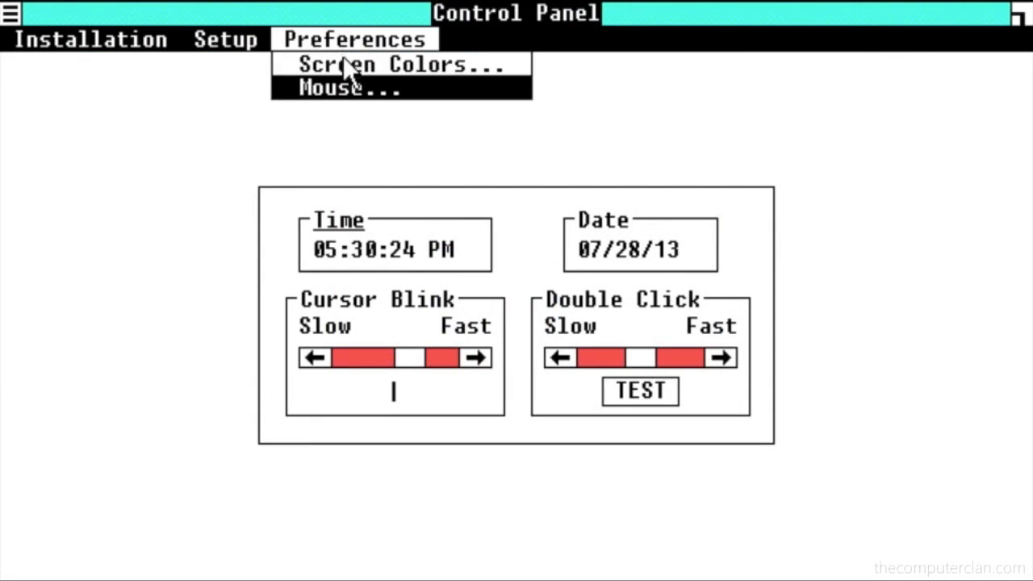
{"action": "left_click", "coordinate": [345, 65]}
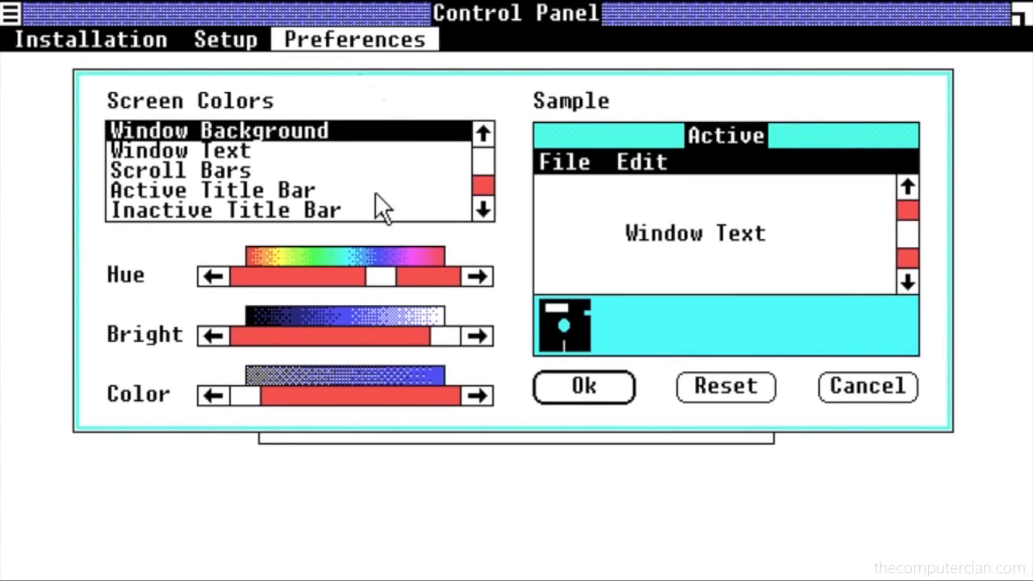
{"action": "left_click", "coordinate": [482, 209]}
{"action": "left_click", "coordinate": [479, 207]}
{"action": "left_click", "coordinate": [480, 207]}
{"action": "left_click_drag", "start_coordinate": [381, 275], "coordinate": [292, 276]}
{"action": "left_click", "coordinate": [260, 189]}
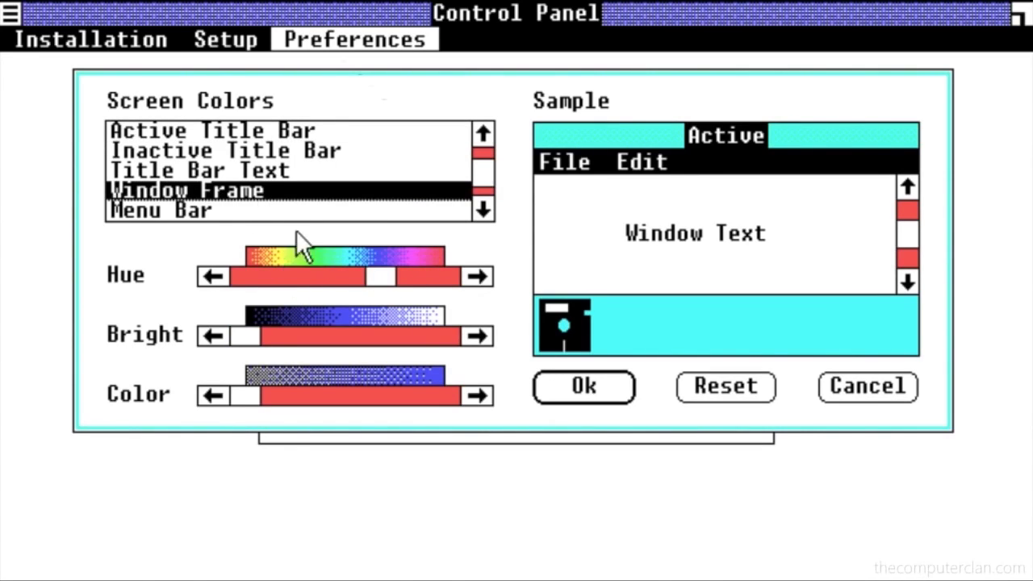
Recolor the window frame blue by raising its brightness and color intensity and shifting its hue slightly toward cyan.
{"action": "left_click", "coordinate": [279, 330]}
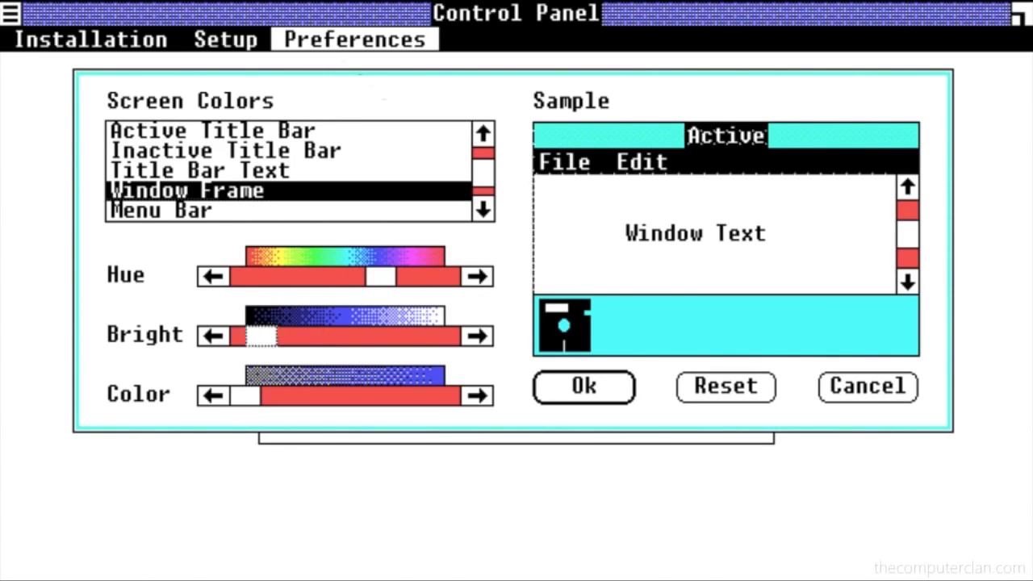
{"action": "left_click_drag", "start_coordinate": [270, 335], "coordinate": [372, 333]}
{"action": "left_click_drag", "start_coordinate": [227, 387], "coordinate": [459, 389]}
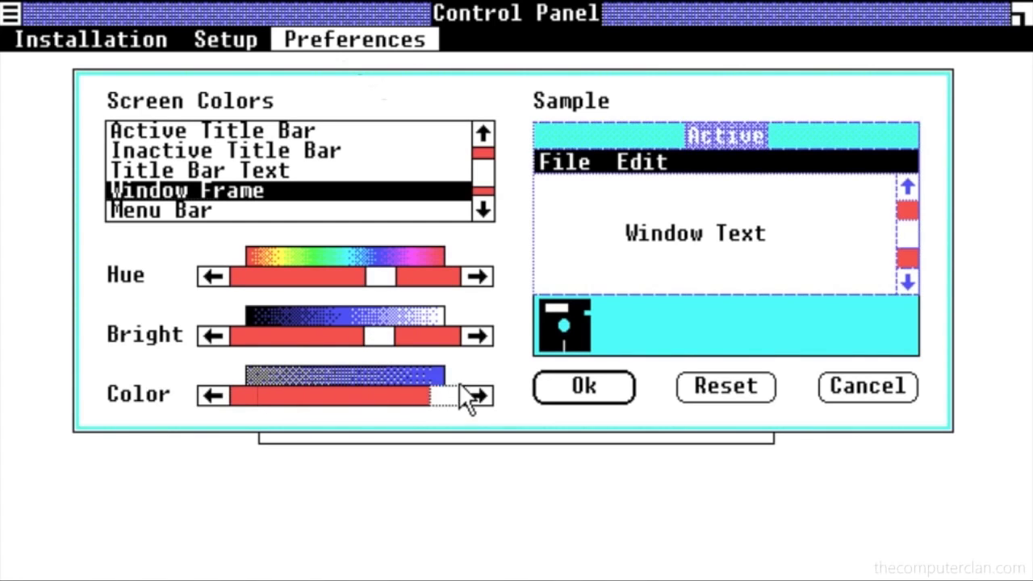
{"action": "left_click_drag", "start_coordinate": [371, 334], "coordinate": [314, 332]}
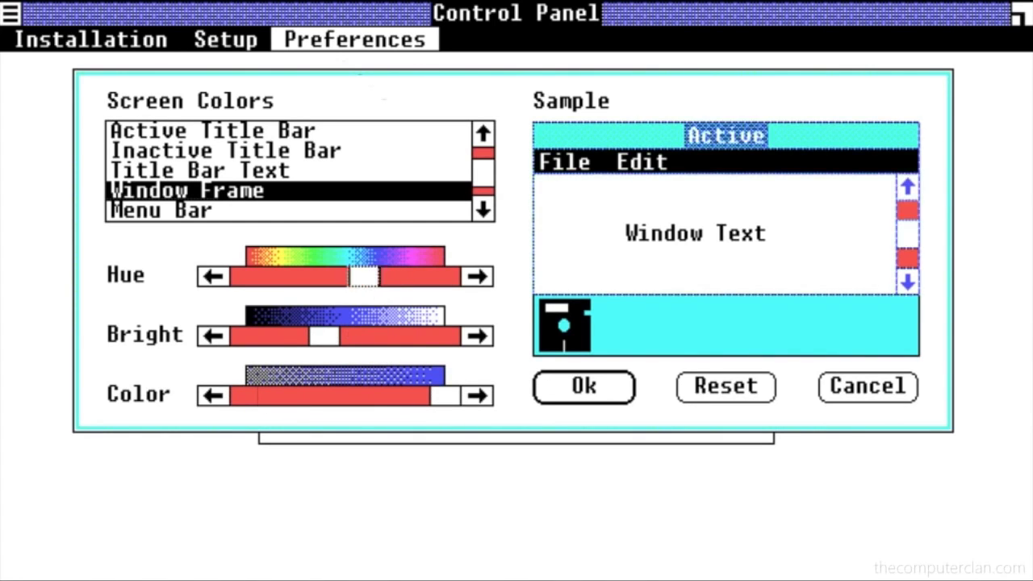
{"action": "left_click_drag", "start_coordinate": [379, 276], "coordinate": [337, 273]}
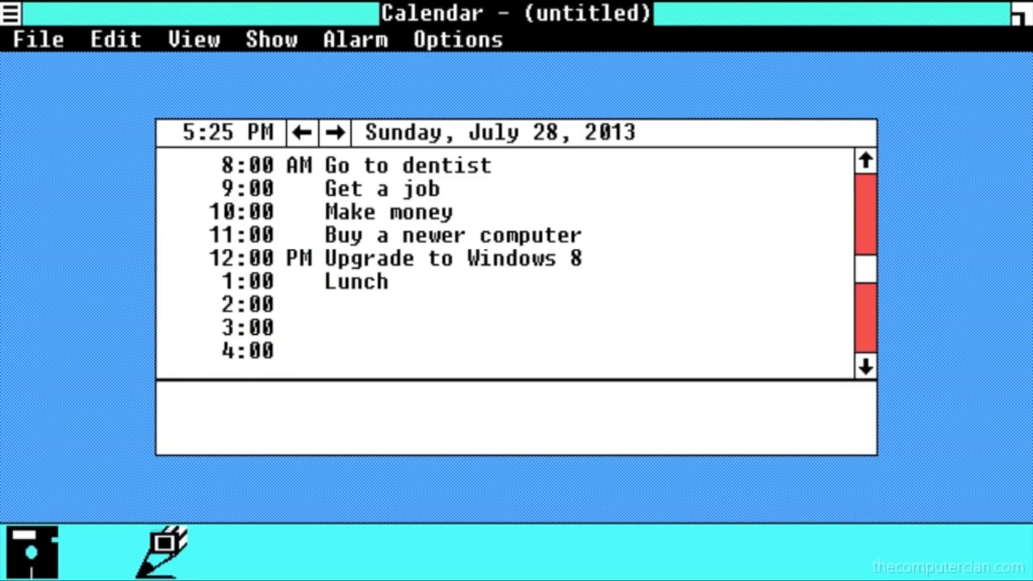
Restore the minimized Write window beneath Calendar and move it to Calendar's tile.
{"action": "double_click", "coordinate": [161, 537]}
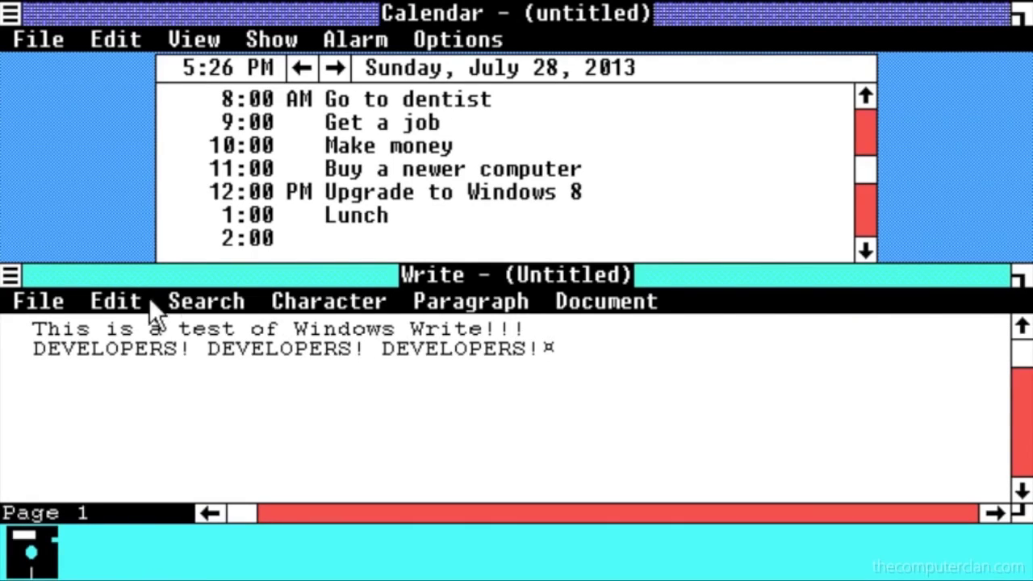
{"action": "left_click", "coordinate": [10, 276]}
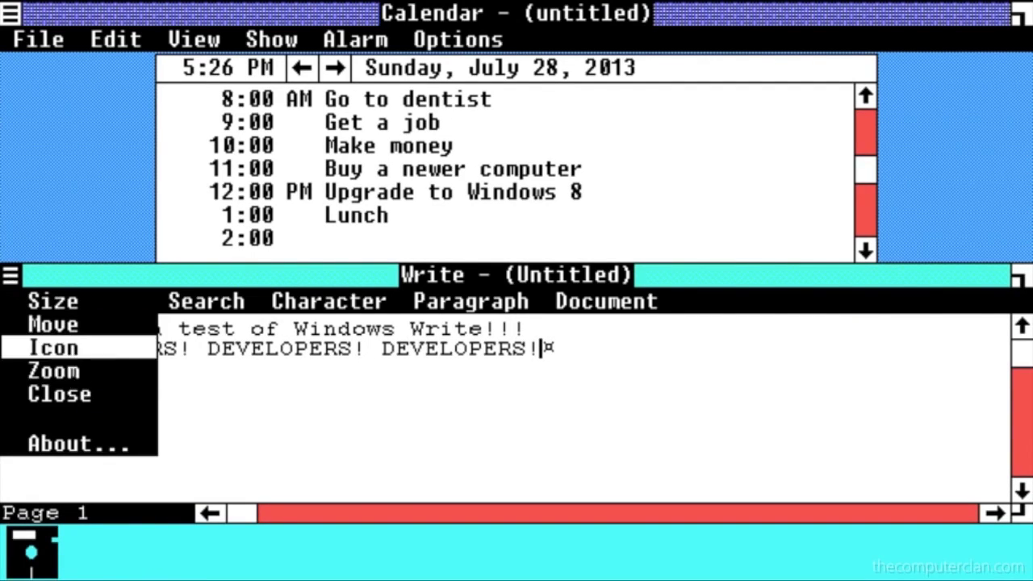
{"action": "left_click", "coordinate": [65, 325]}
{"action": "left_click", "coordinate": [154, 150]}
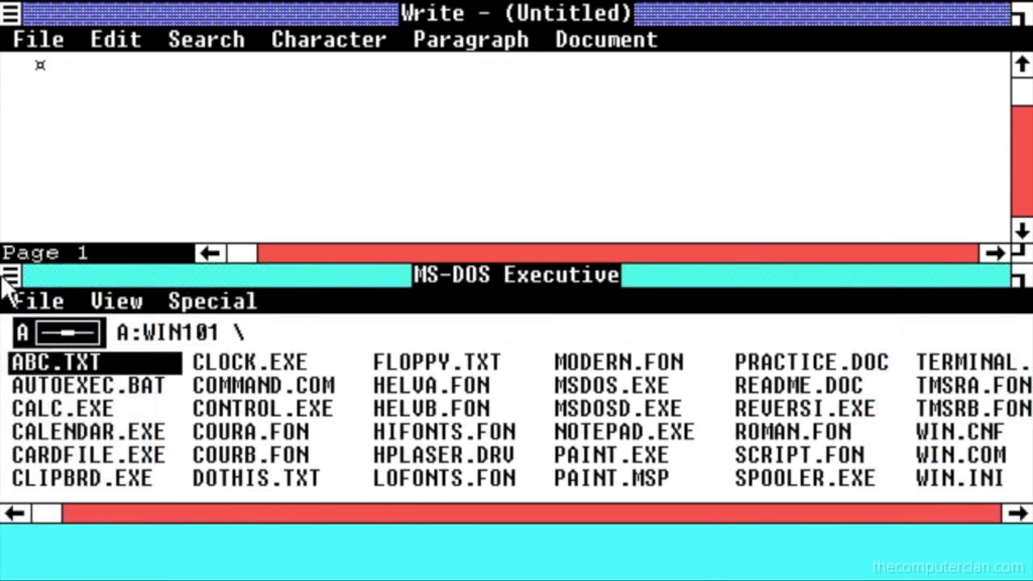
Move the MS-DOS Executive window to the tile occupied by Write.
{"action": "left_click", "coordinate": [9, 276]}
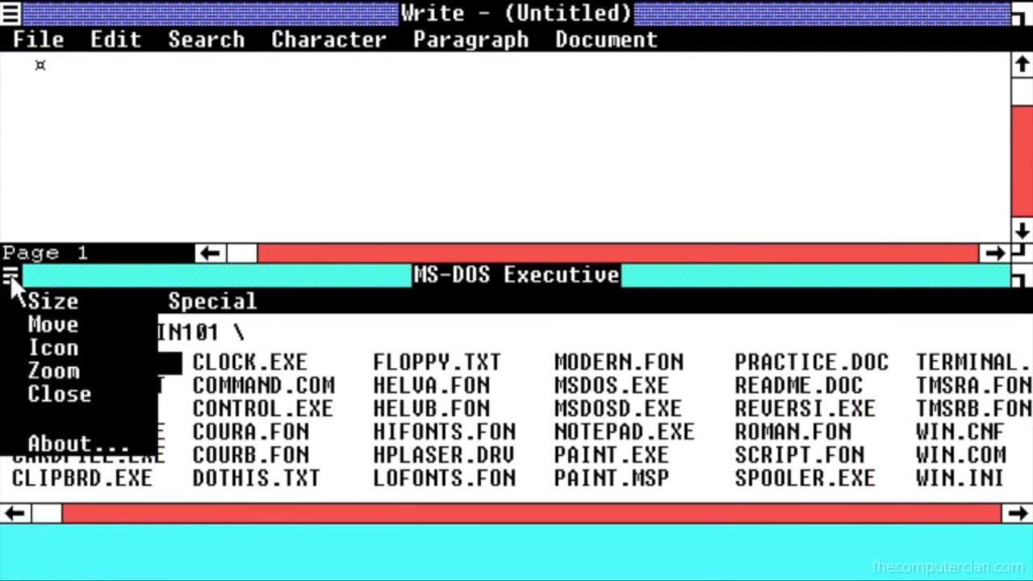
{"action": "left_click", "coordinate": [64, 326]}
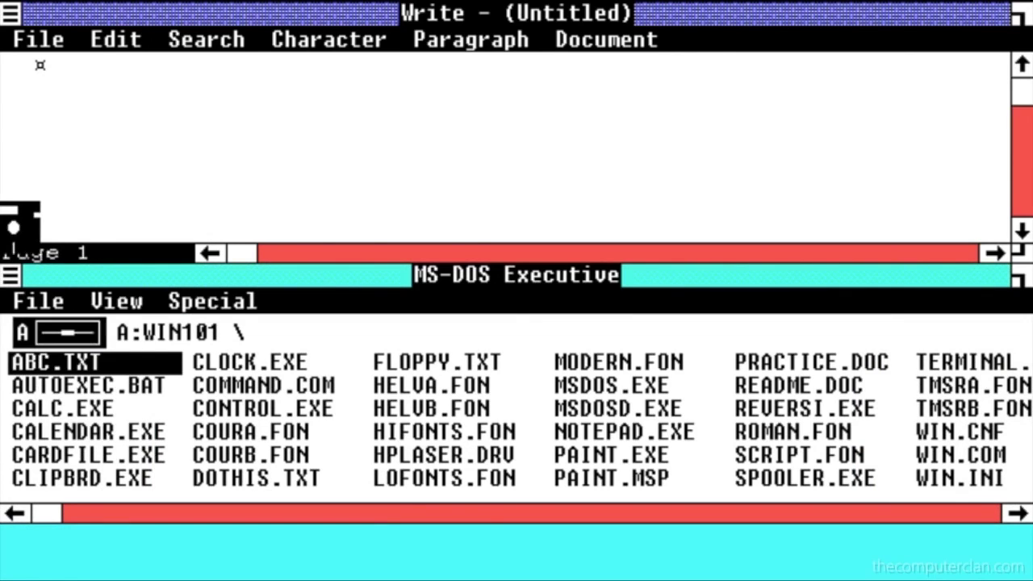
{"action": "left_click", "coordinate": [17, 240]}
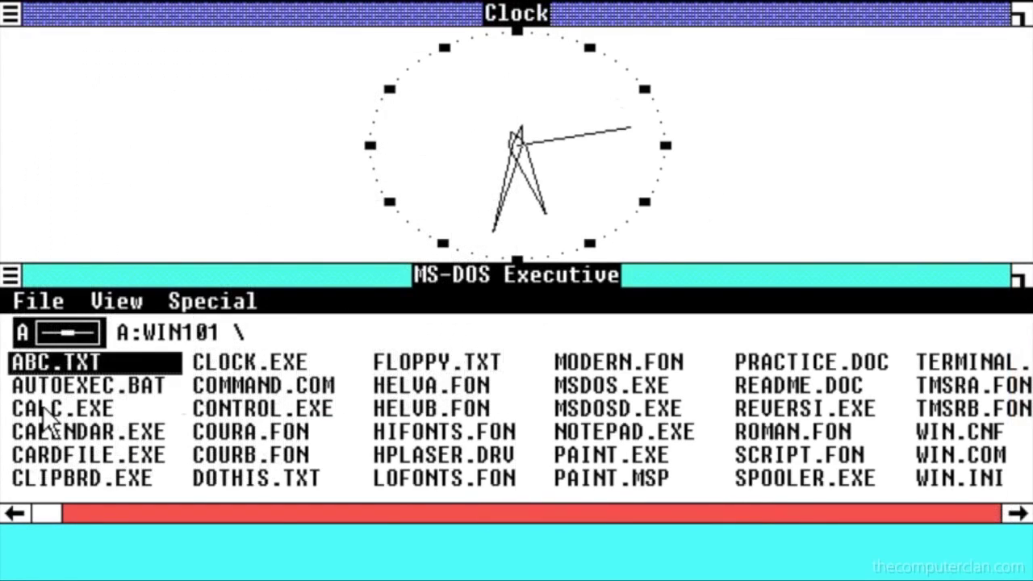
Launch CALC.EXE and move the Calculator window to the tile occupied by Clock.
{"action": "double_click", "coordinate": [44, 409]}
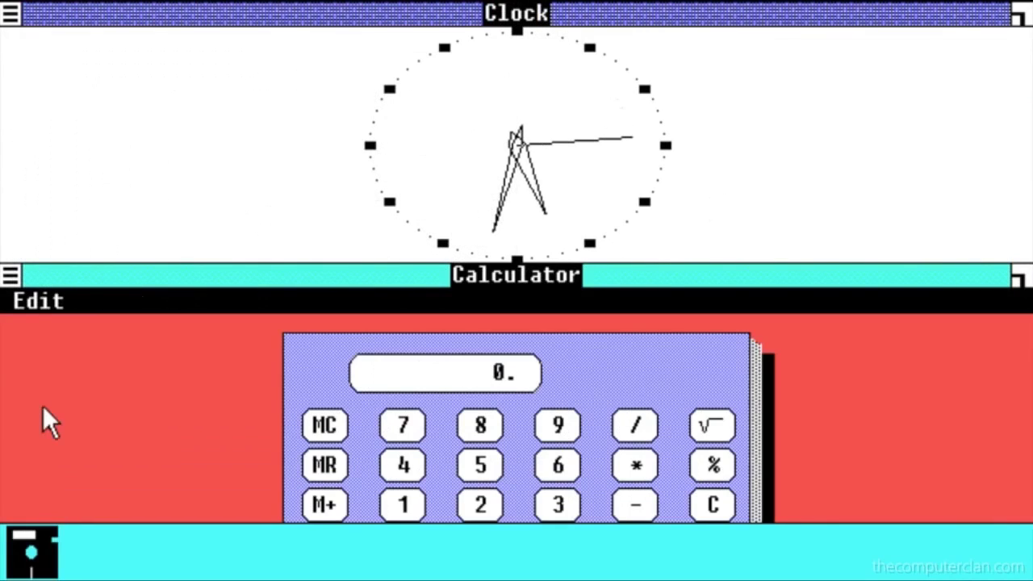
{"action": "left_click", "coordinate": [12, 275]}
{"action": "left_click", "coordinate": [41, 323]}
{"action": "left_click", "coordinate": [22, 184]}
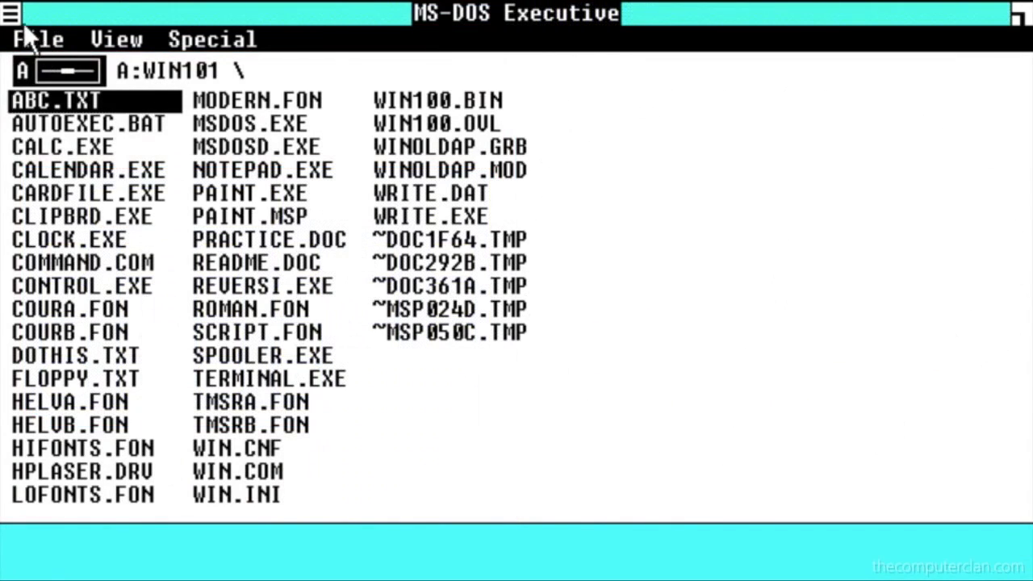
Close MS-DOS Executive and confirm ending the Windows session.
{"action": "left_click", "coordinate": [11, 15]}
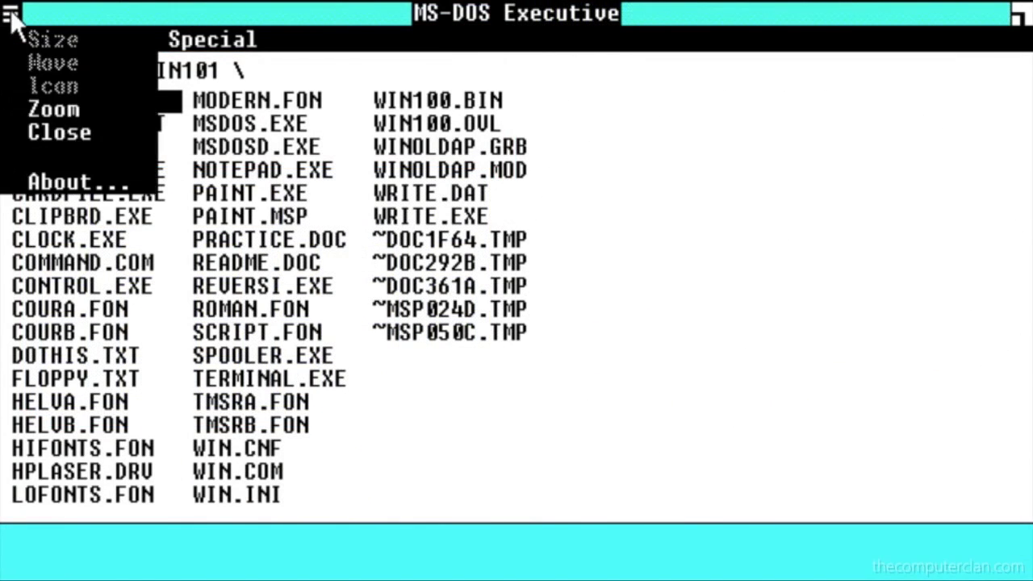
{"action": "left_click", "coordinate": [24, 132]}
{"action": "left_click", "coordinate": [446, 355]}
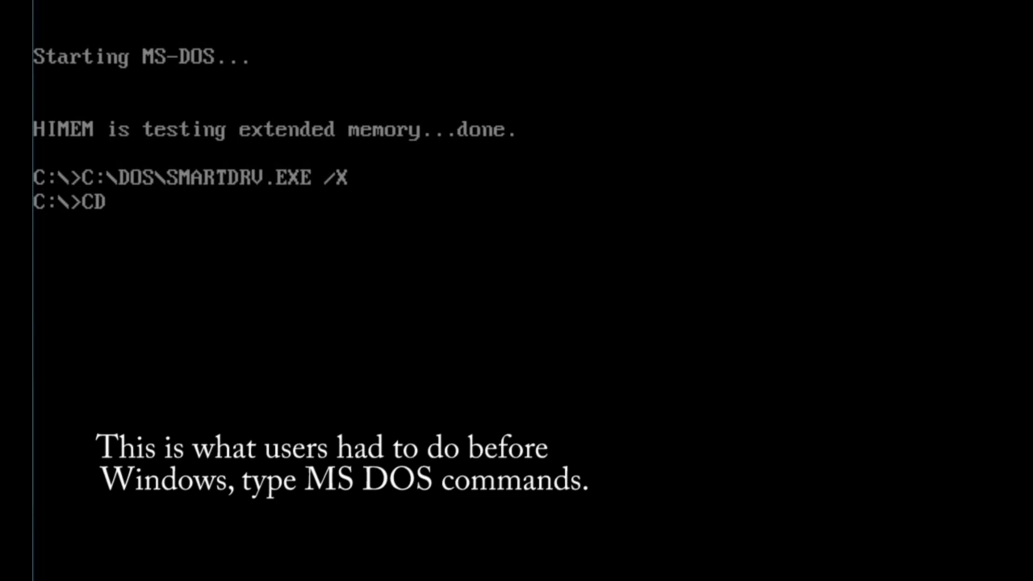
At the DOS prompt, change to the WINDOWS directory with CD WINDOWS and start Windows with WIN.
{"action": "type", "text": "NDOWS"}
{"action": "key", "text": "Return"}
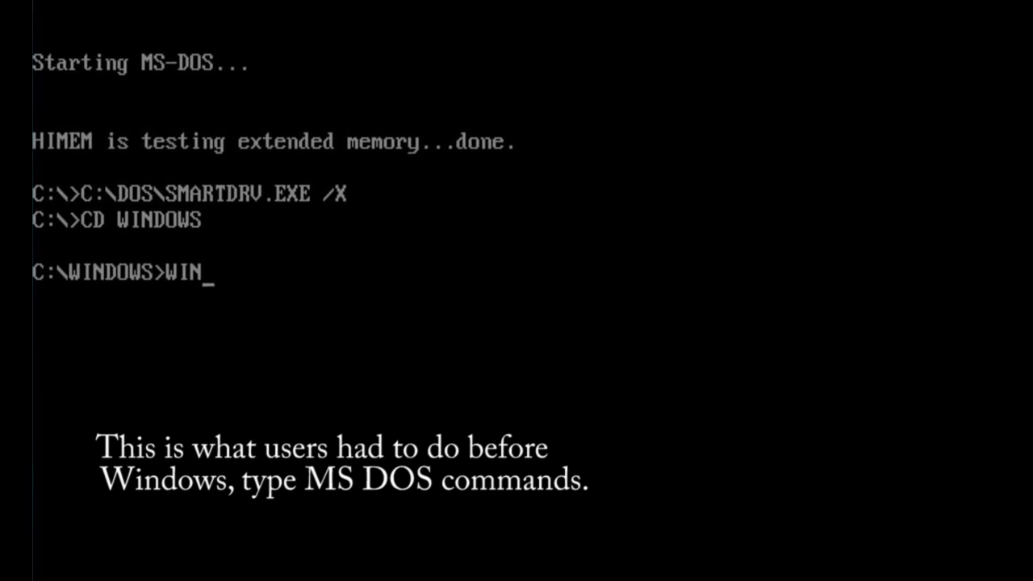
{"action": "key", "text": "Return"}
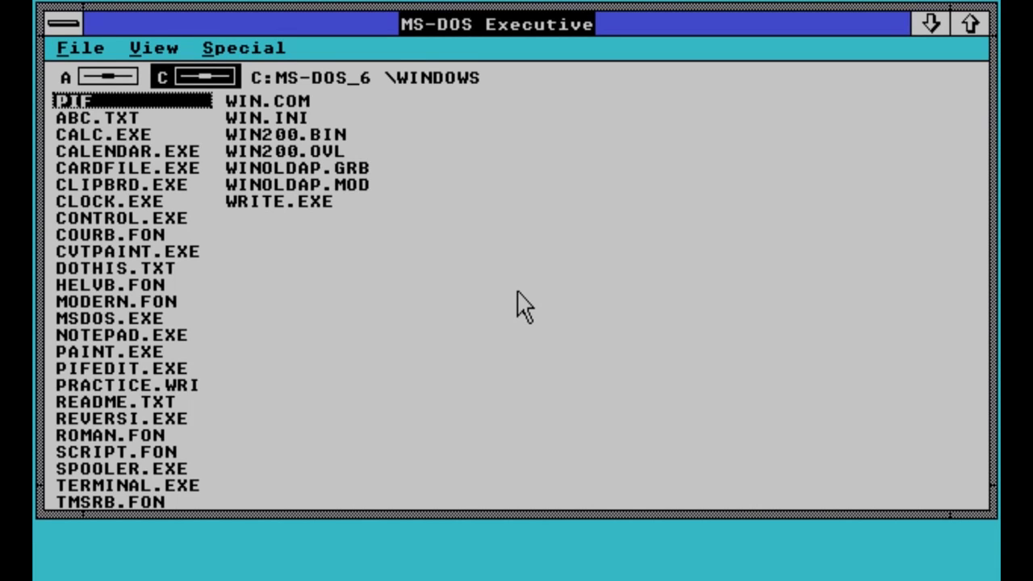
Move the MS-DOS Executive window slightly down and select ABC.TXT in its file list.
{"action": "left_click_drag", "start_coordinate": [421, 6], "coordinate": [420, 33]}
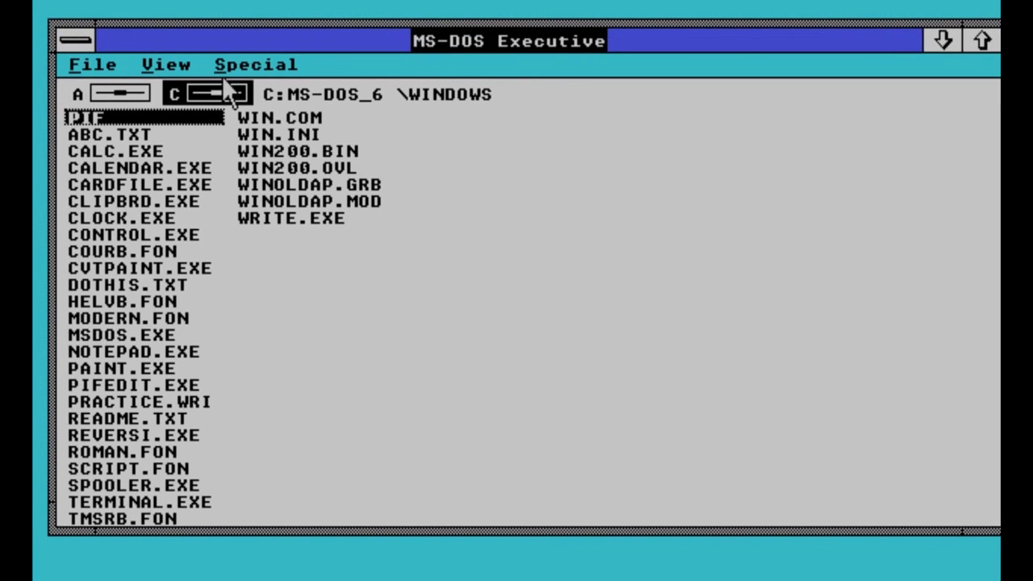
{"action": "key", "text": "Down"}
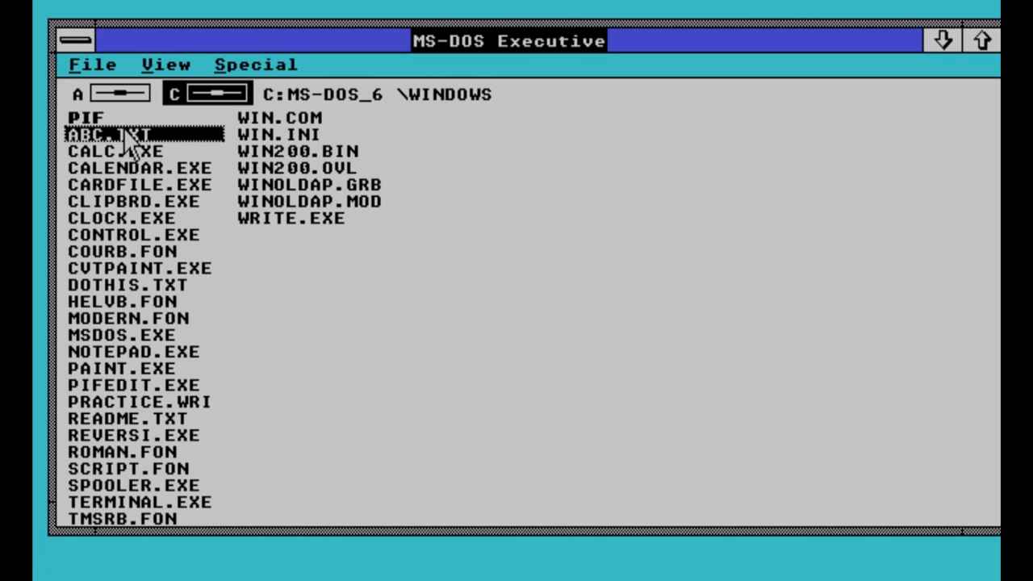
{"action": "left_click", "coordinate": [114, 70]}
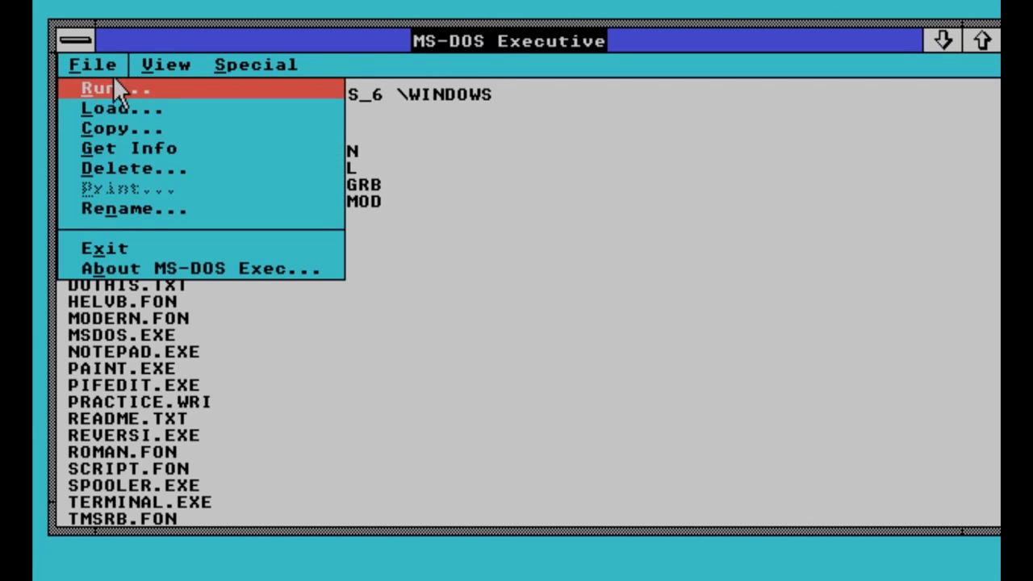
{"action": "left_click", "coordinate": [114, 81]}
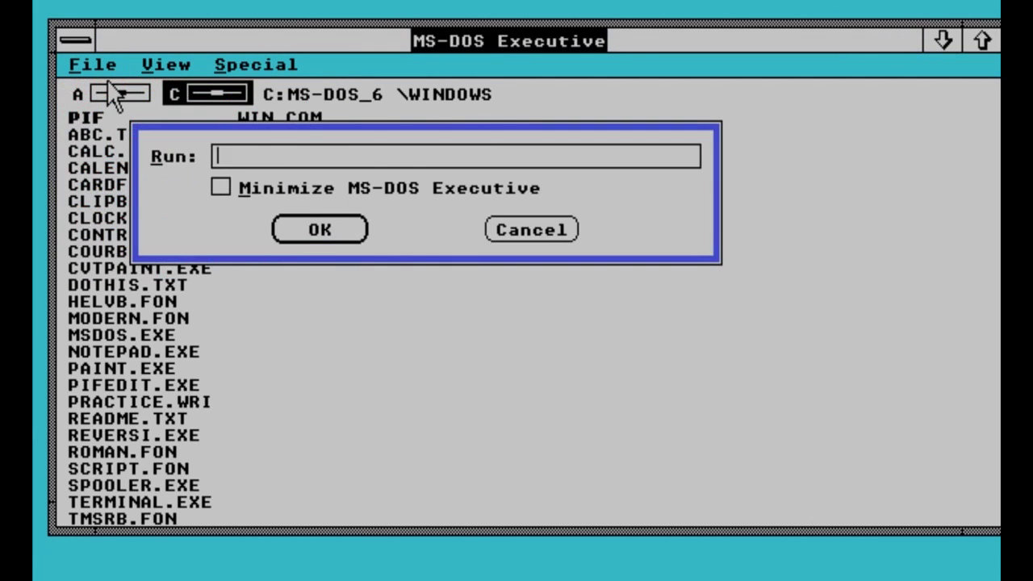
{"action": "left_click", "coordinate": [557, 233]}
Launch CALC.EXE and move the Calculator window clear of the file list.
{"action": "left_click", "coordinate": [125, 151]}
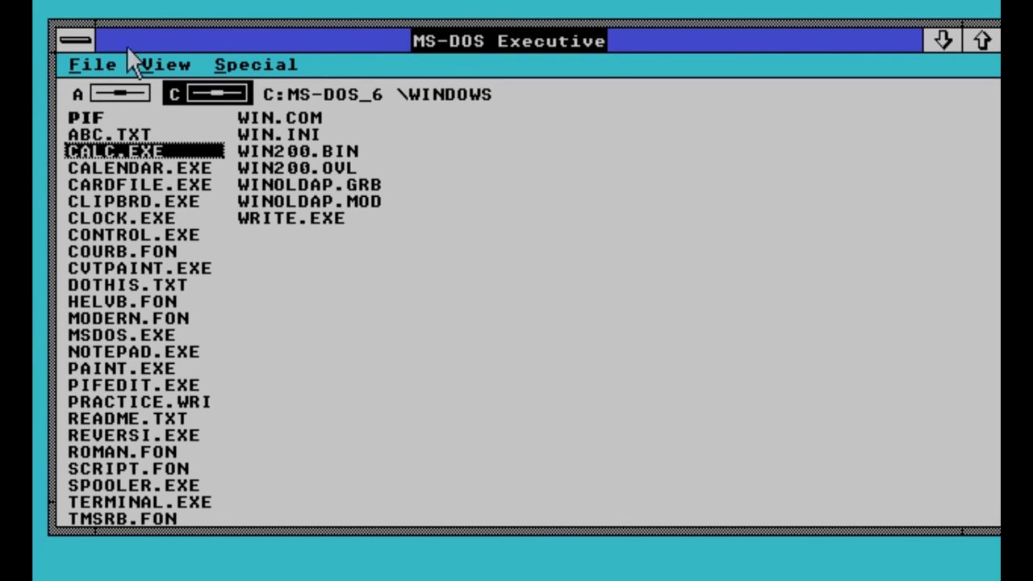
{"action": "key", "text": "Return"}
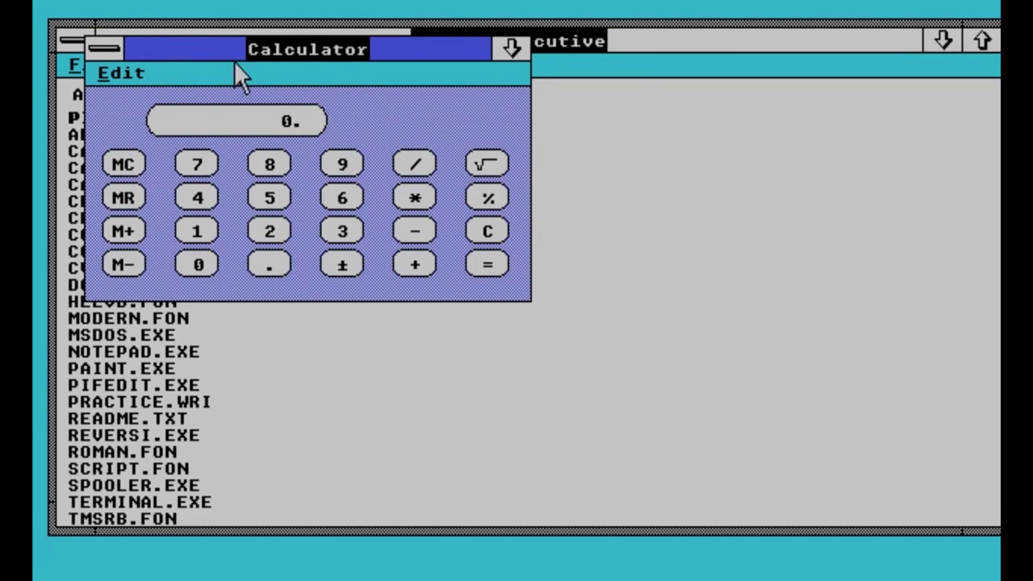
{"action": "left_click_drag", "start_coordinate": [272, 63], "coordinate": [571, 213]}
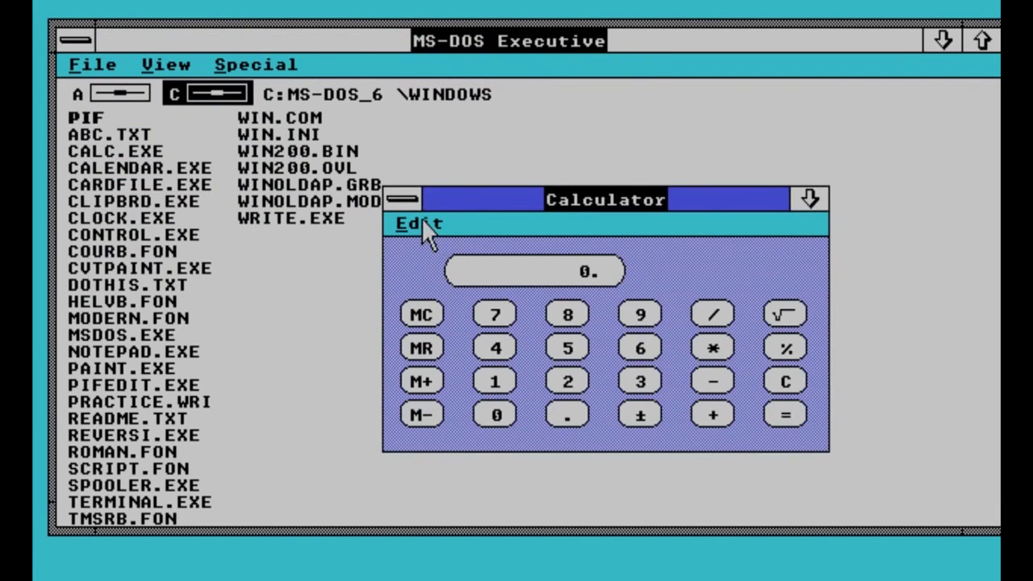
{"action": "left_click_drag", "start_coordinate": [514, 193], "coordinate": [570, 186]}
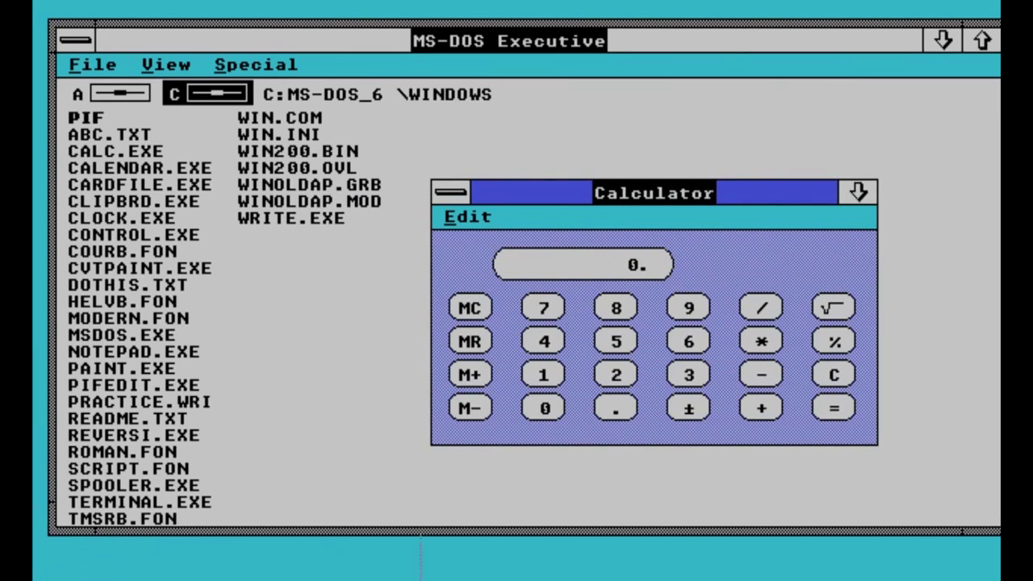
{"action": "left_click_drag", "start_coordinate": [593, 193], "coordinate": [593, 115]}
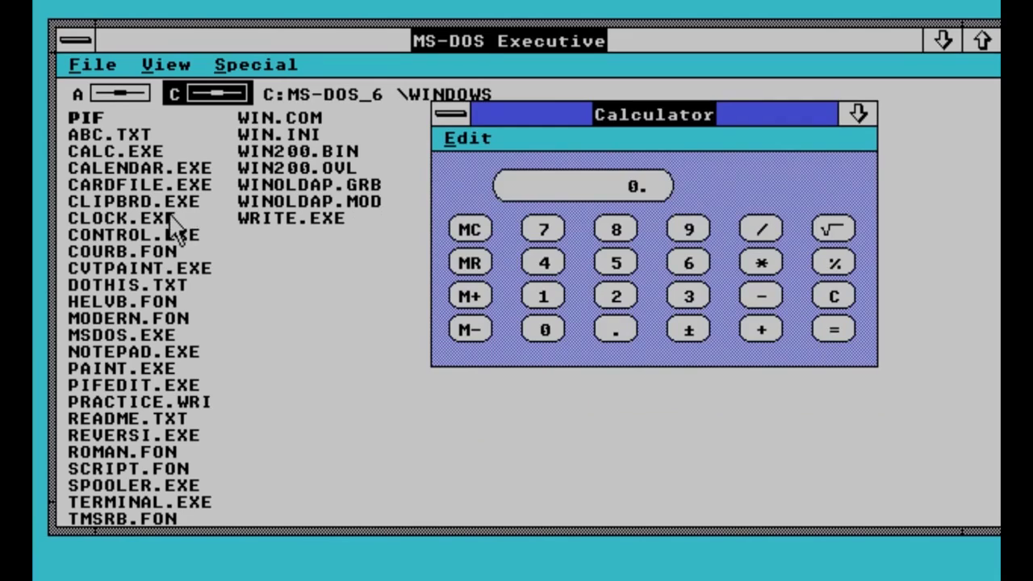
Launch CLOCK.EXE and minimize the MS-DOS Executive window.
{"action": "left_click", "coordinate": [169, 215]}
{"action": "double_click", "coordinate": [167, 217]}
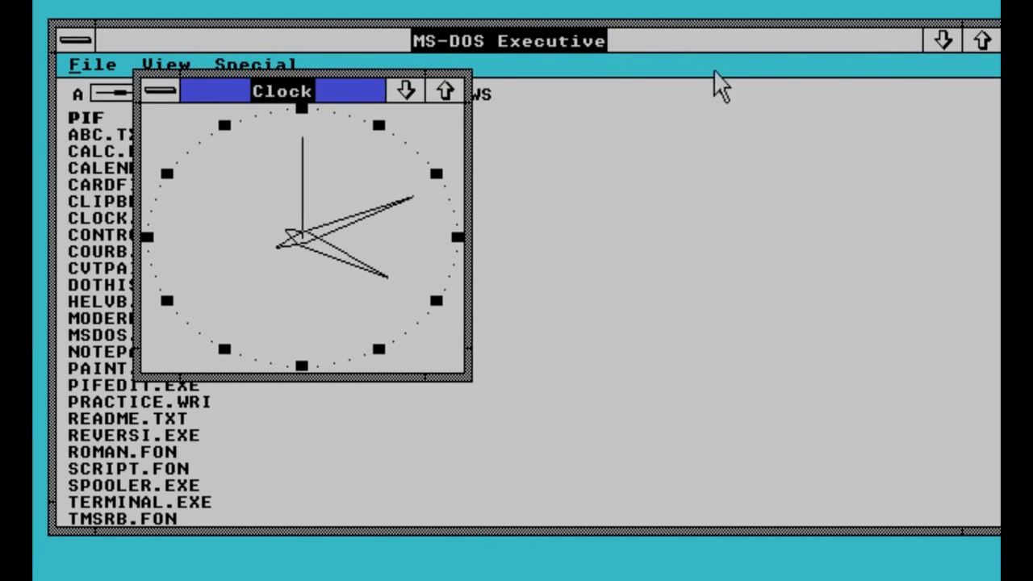
{"action": "left_click", "coordinate": [936, 45]}
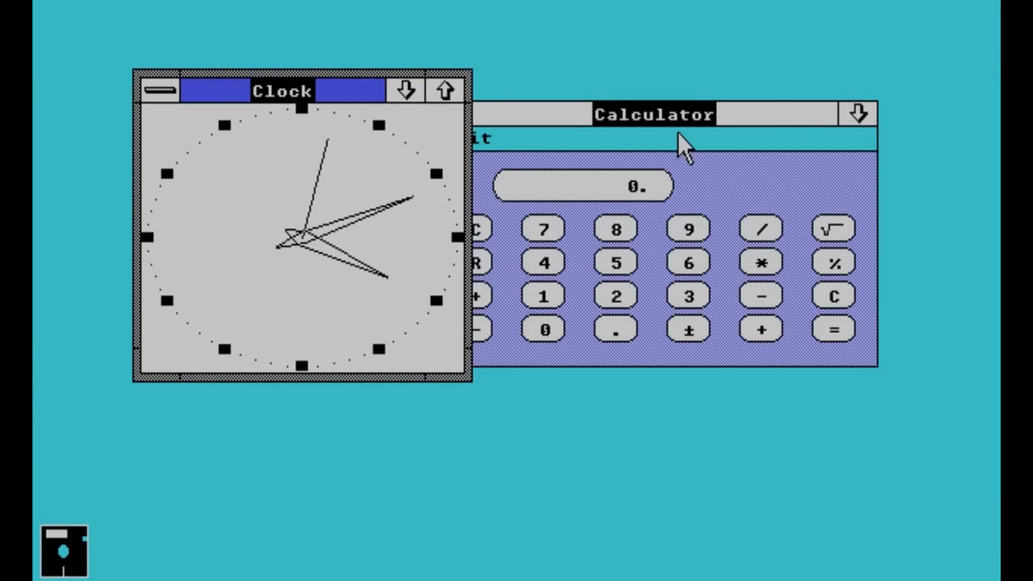
Arrange the Clock and Calculator windows side by side without overlap, and minimize Clock to an icon.
{"action": "left_click_drag", "start_coordinate": [371, 89], "coordinate": [286, 99]}
{"action": "left_click_drag", "start_coordinate": [627, 127], "coordinate": [664, 88]}
{"action": "left_click_drag", "start_coordinate": [229, 107], "coordinate": [357, 33]}
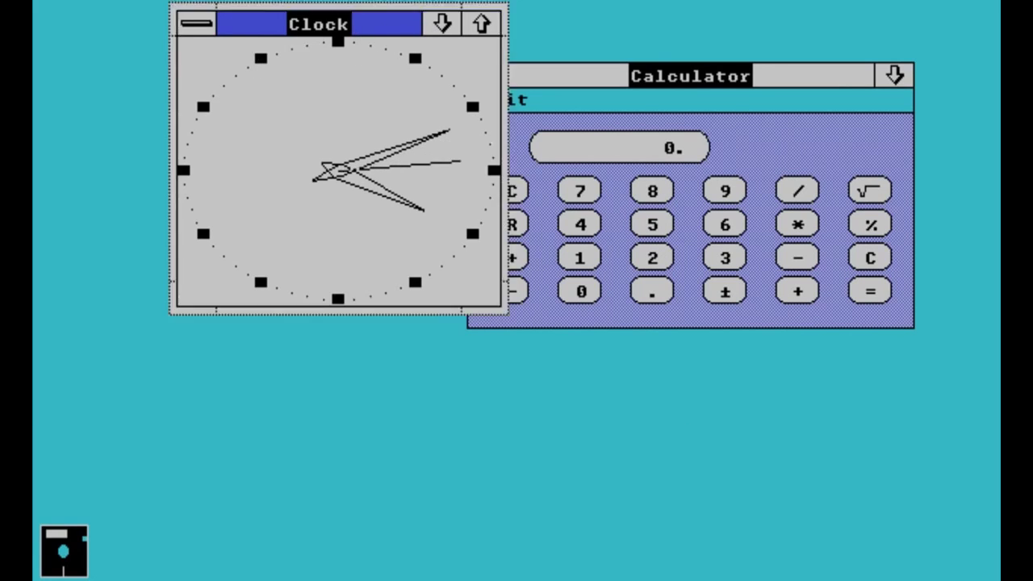
{"action": "left_click_drag", "start_coordinate": [290, 31], "coordinate": [153, 56]}
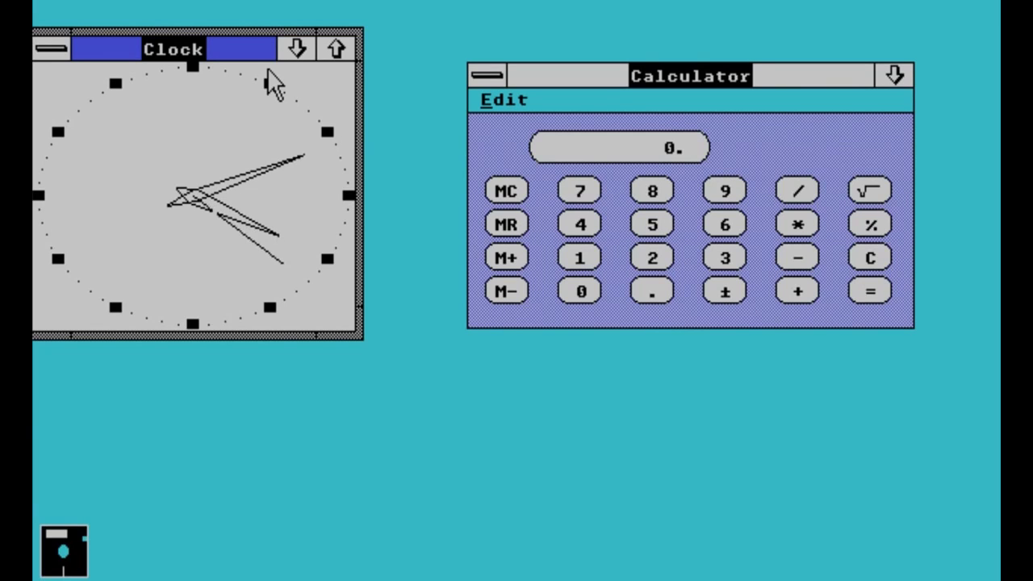
{"action": "left_click_drag", "start_coordinate": [166, 61], "coordinate": [214, 54]}
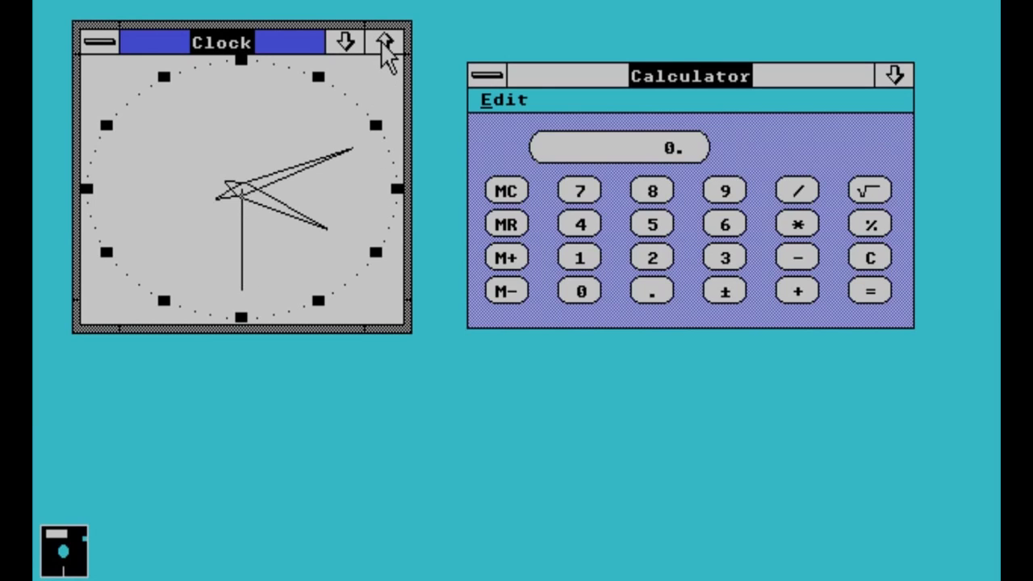
{"action": "left_click", "coordinate": [355, 42]}
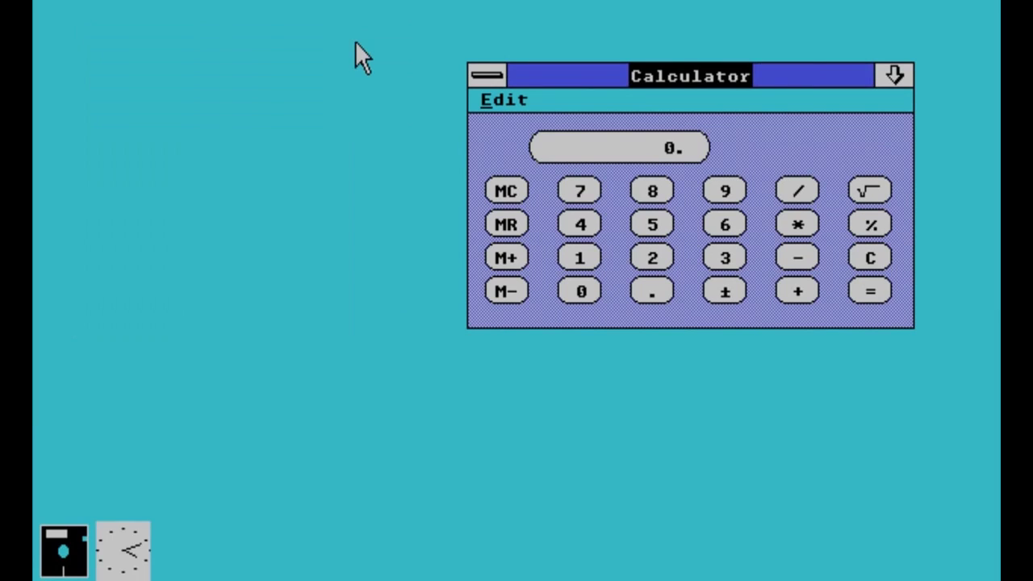